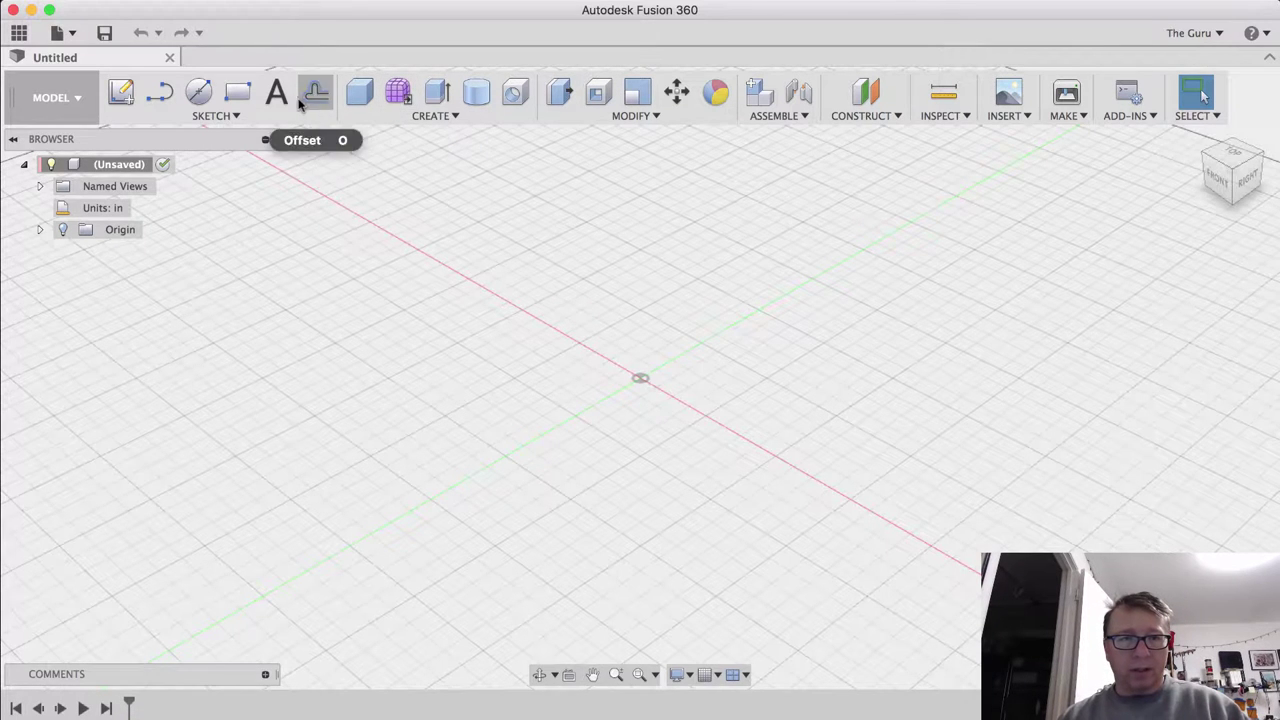
Sketch a 3 x 3 in square on the horizontal origin plane with one corner at the origin, and finish the sketch
left_click(120, 93)
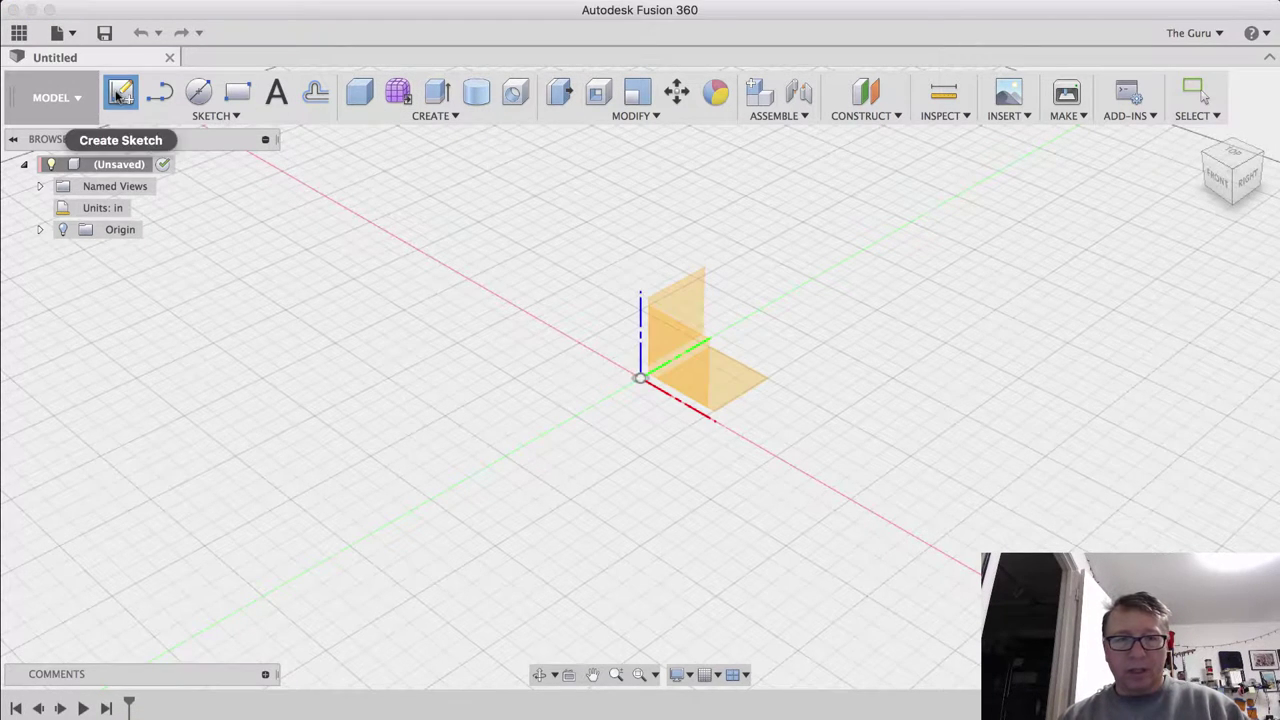
left_click(754, 384)
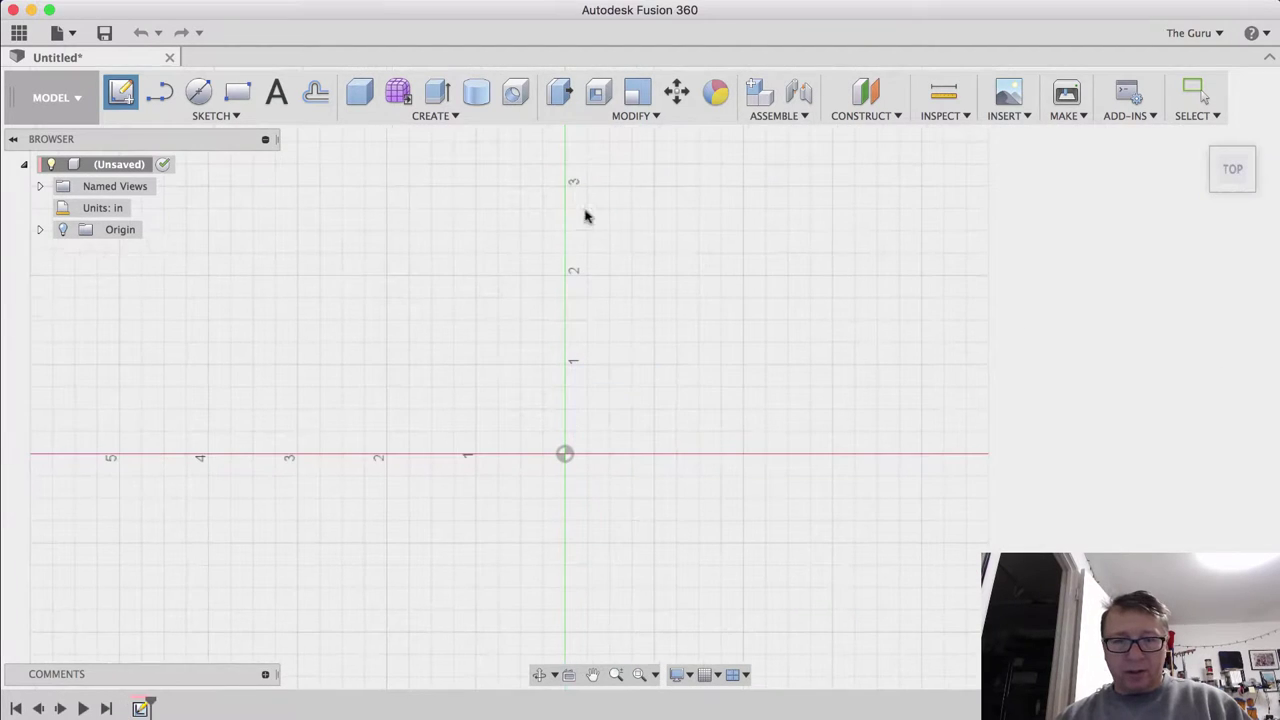
left_click(236, 93)
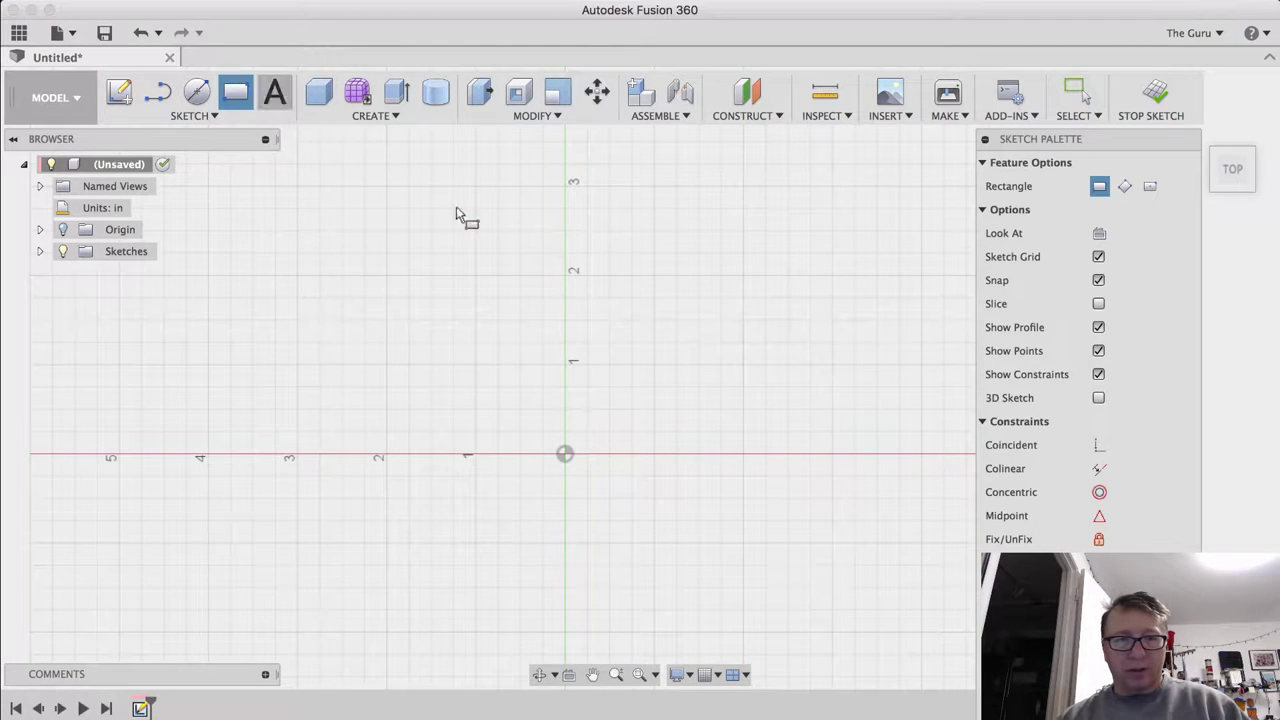
left_click(568, 452)
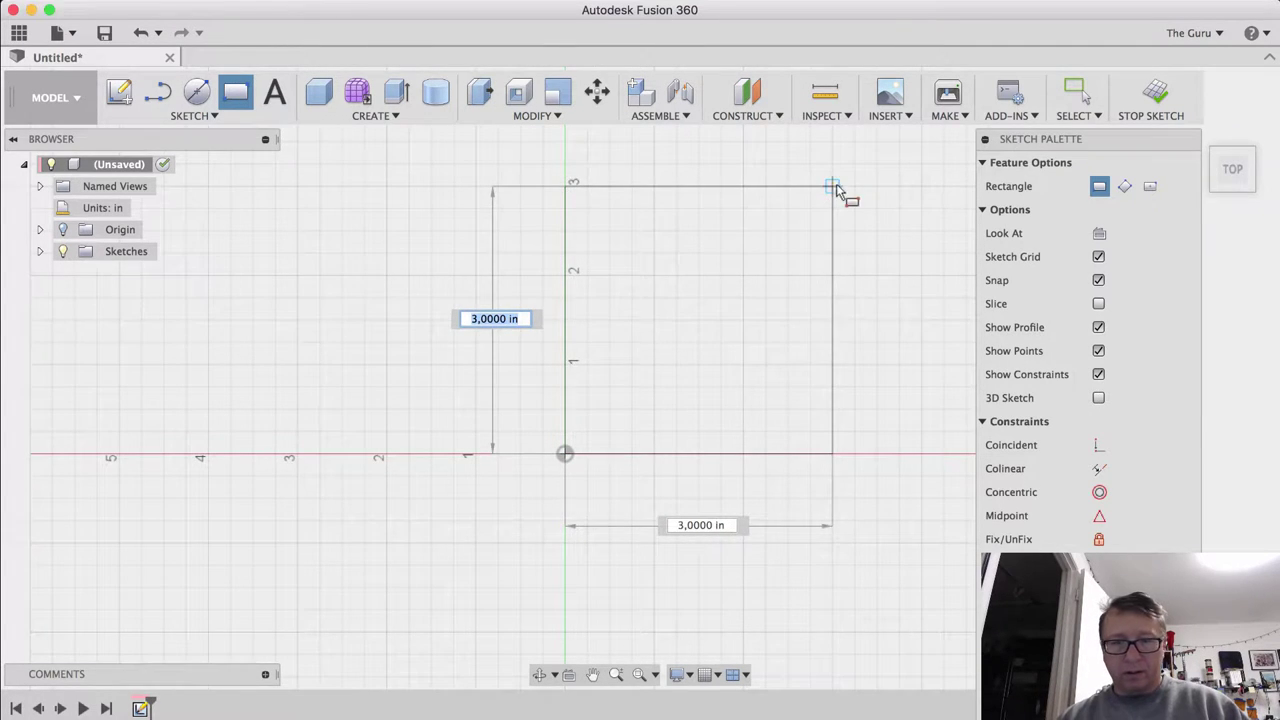
left_click(836, 188)
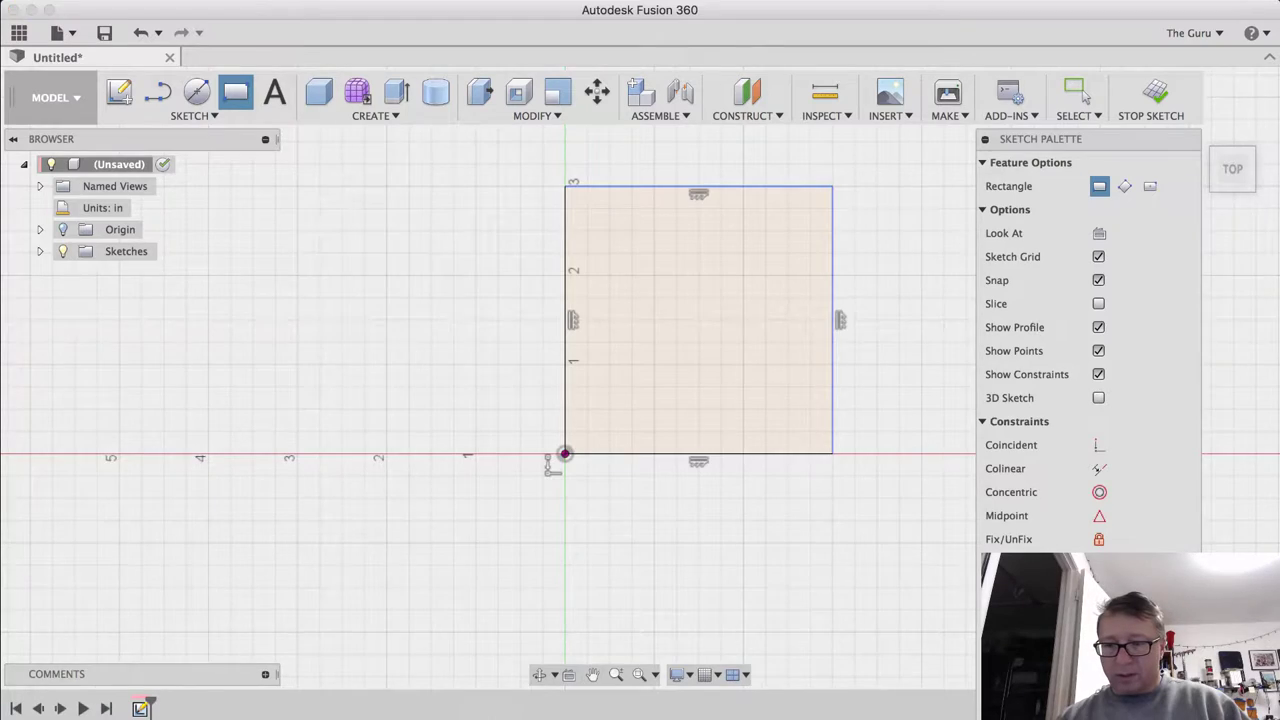
left_click(1151, 95)
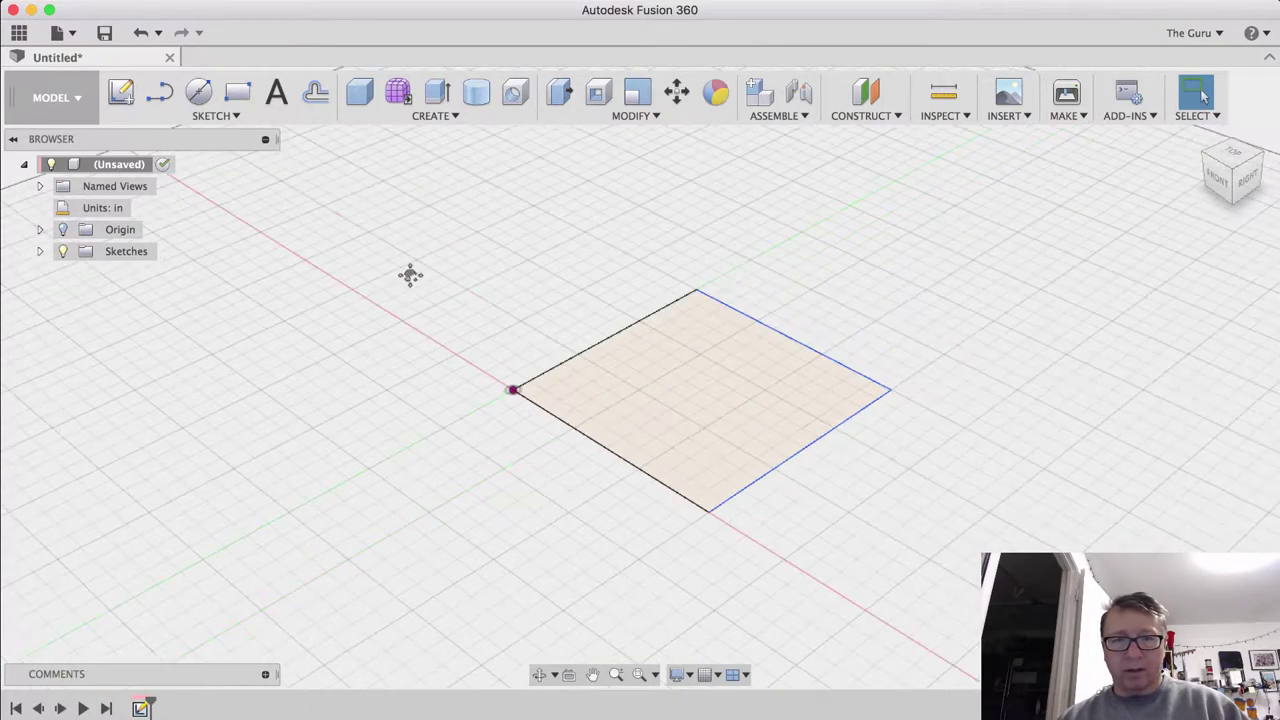
Extrude the square upward 3 in with a taper angle of -30 deg as a new body to form a pyramid
left_click(559, 92)
left_click(669, 440)
left_click_drag(700, 380, 702, 280)
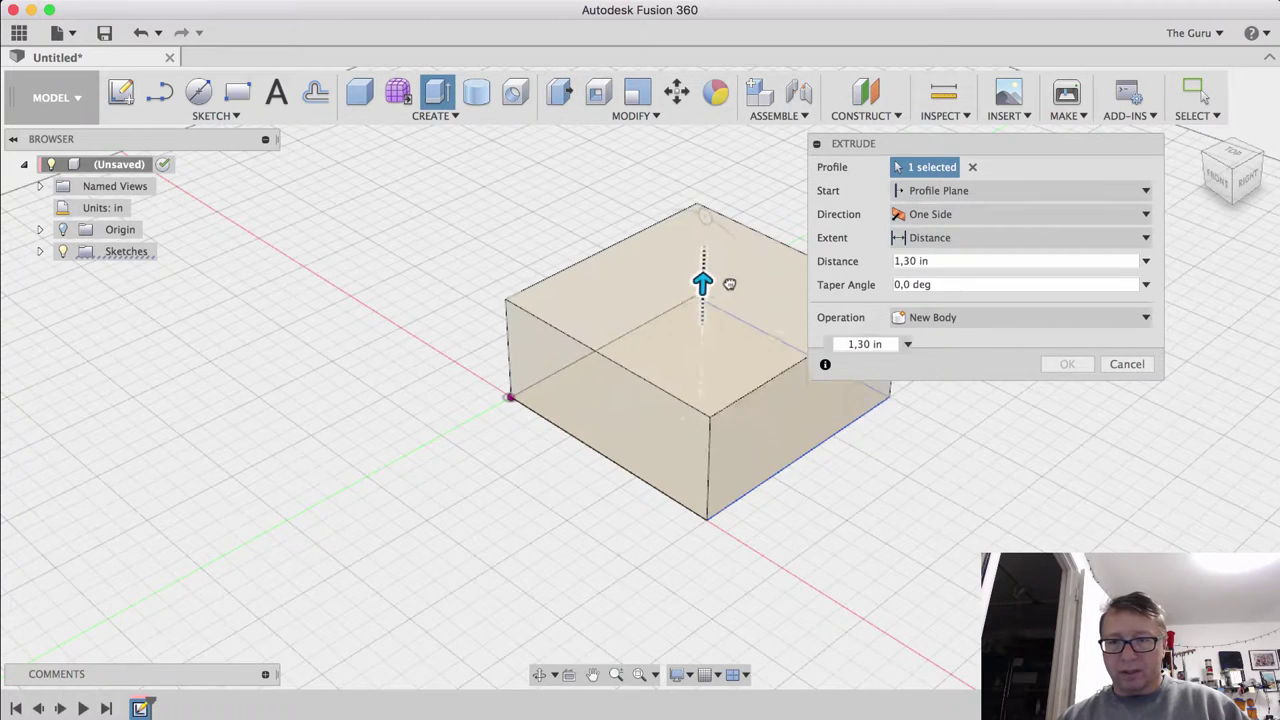
left_click(971, 261)
type("3")
key("Tab")
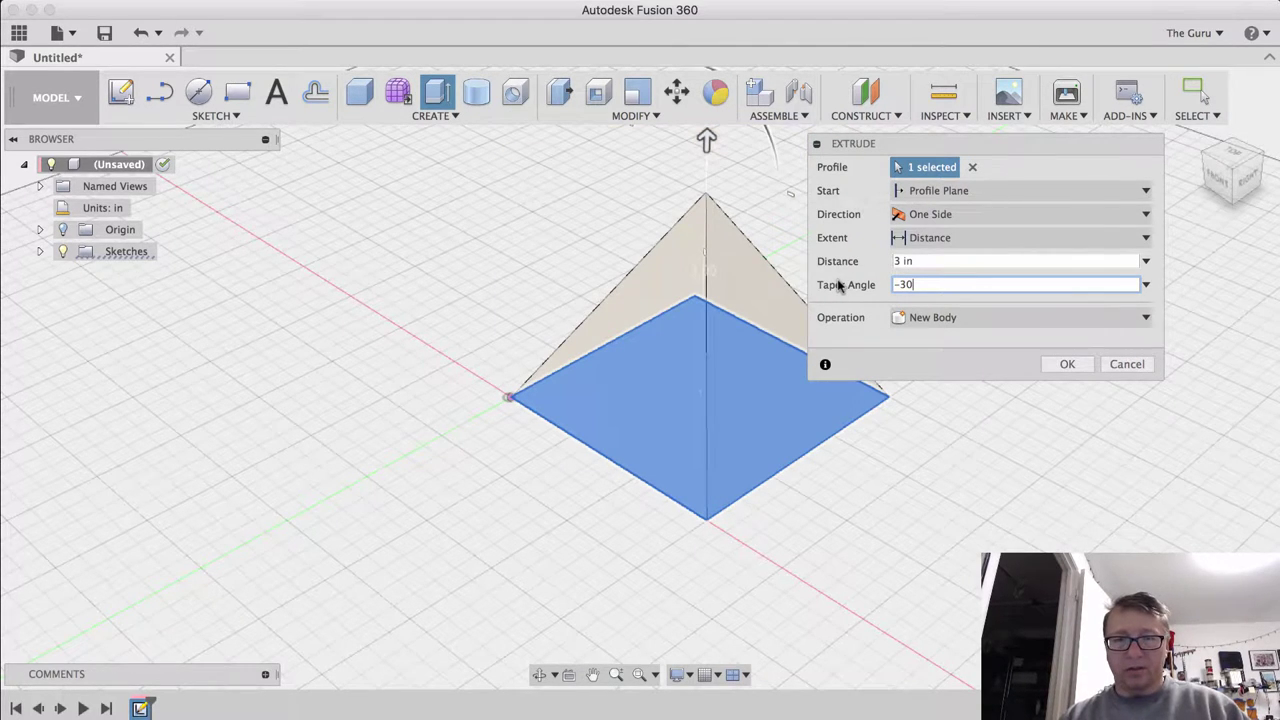
left_click(1078, 364)
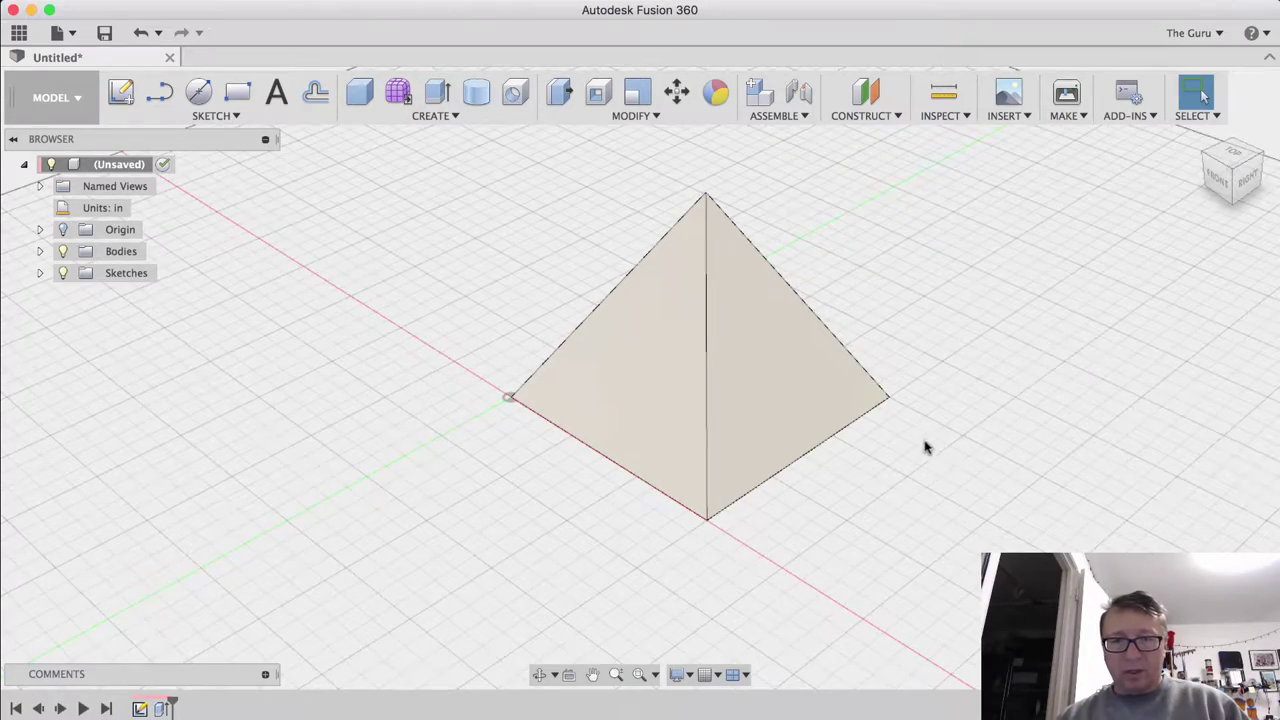
Start a sketch on the pyramid's front face and add the bold text "P", 1 in high, near its middle
middle_click_drag(954, 465, 614, 420, "shift")
left_click(616, 420)
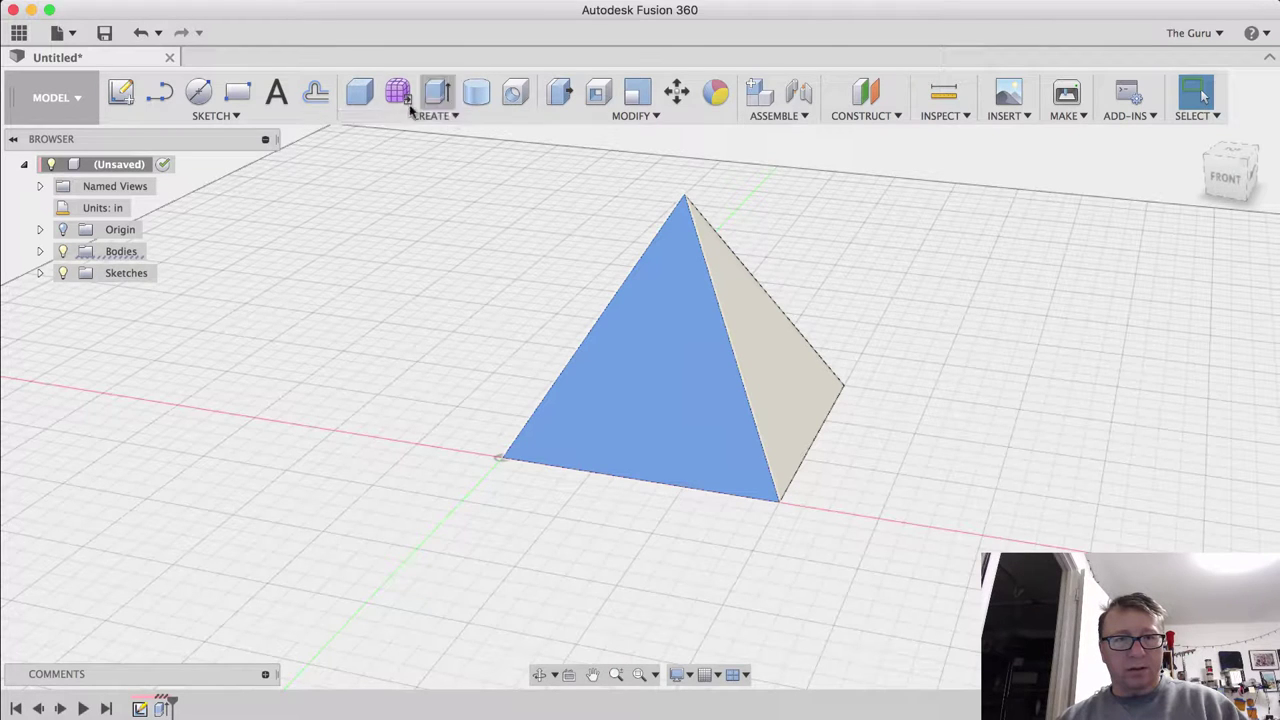
left_click(122, 92)
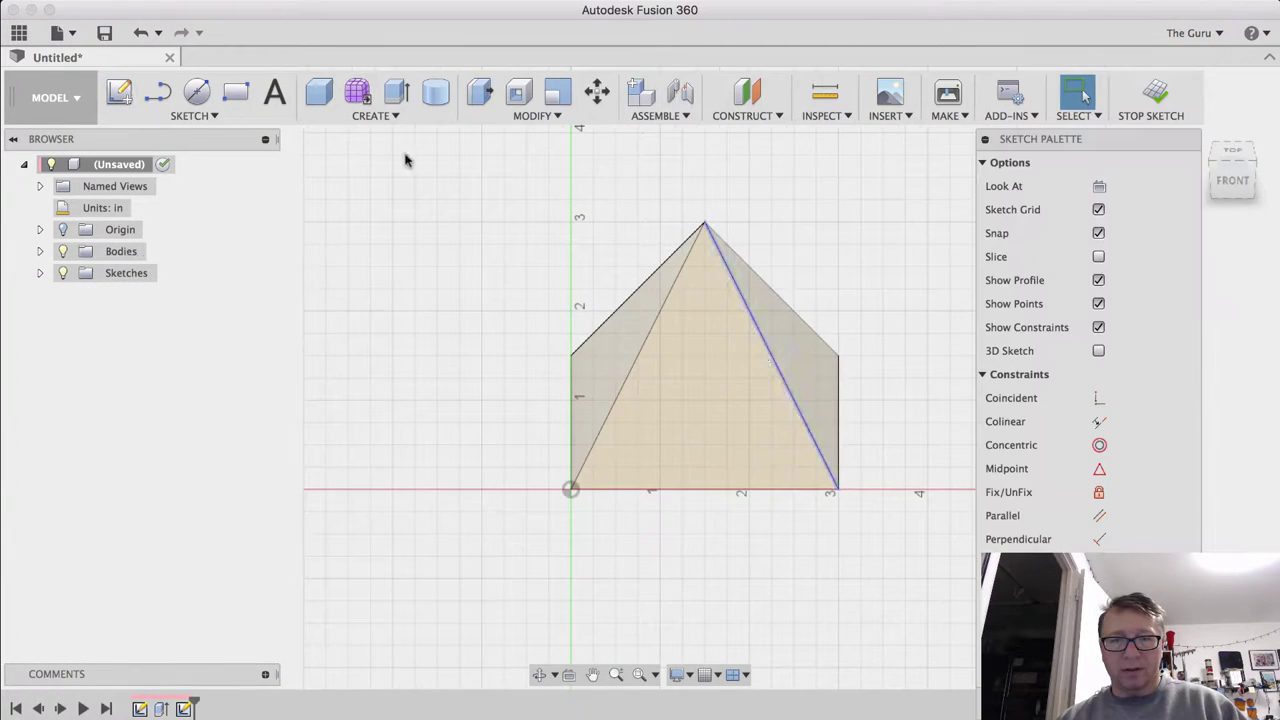
left_click(275, 92)
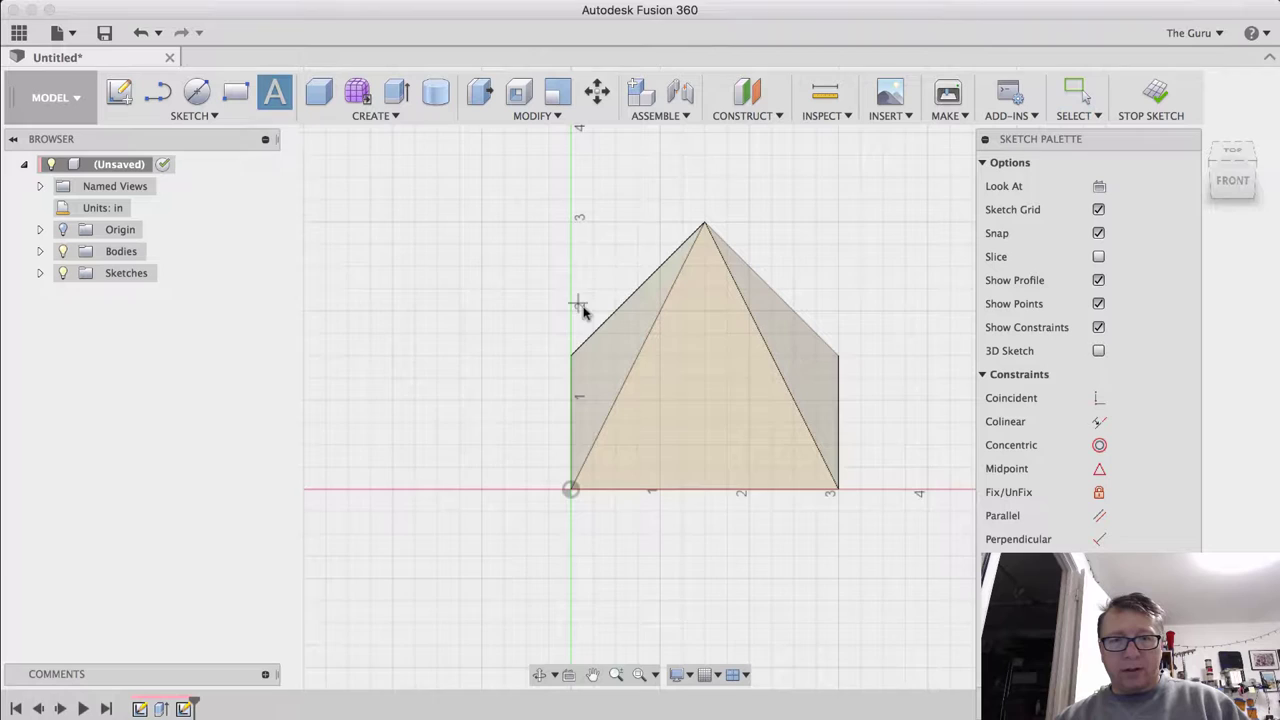
left_click(682, 399)
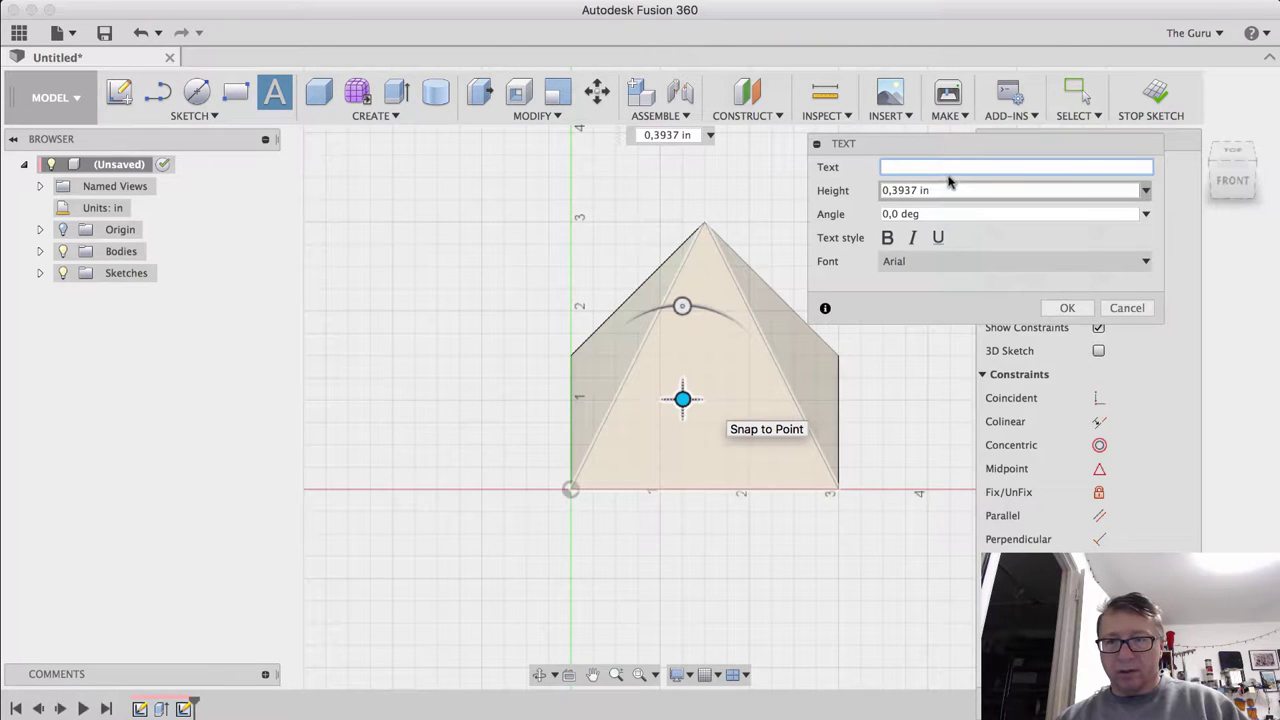
type("P")
key("Tab")
key("Tab")
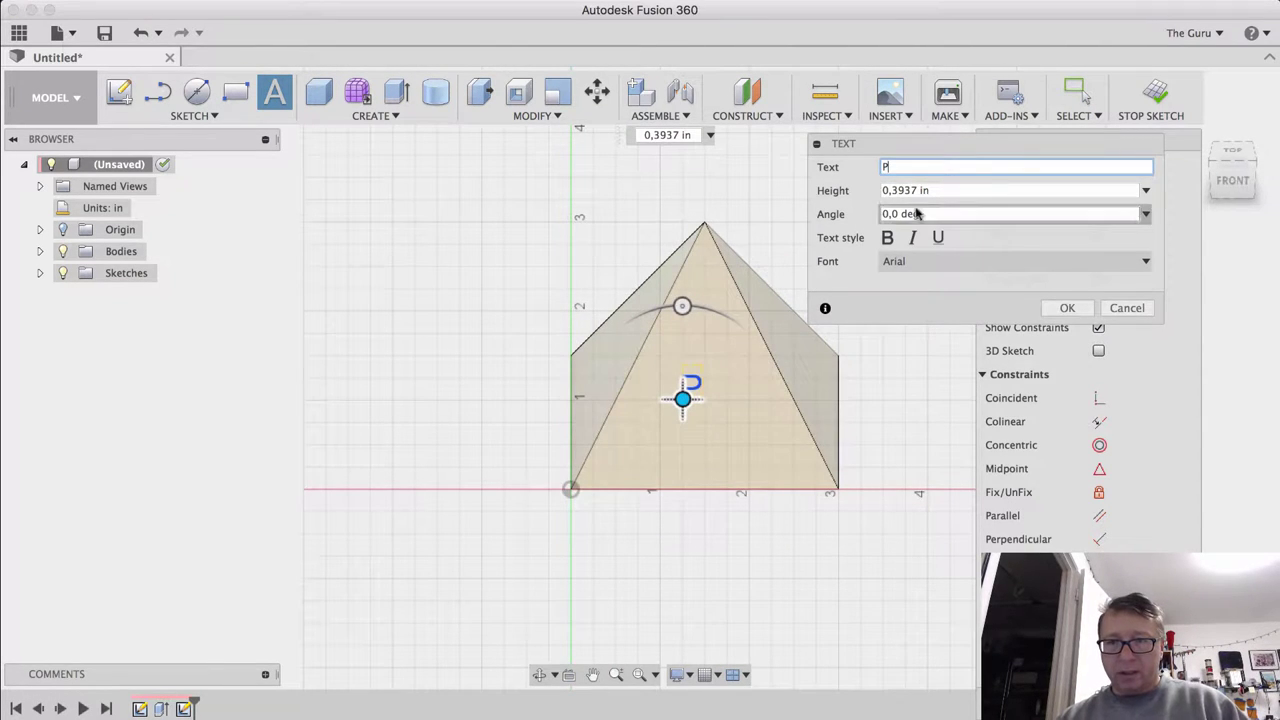
key("shift+Tab")
type("1")
left_click(888, 238)
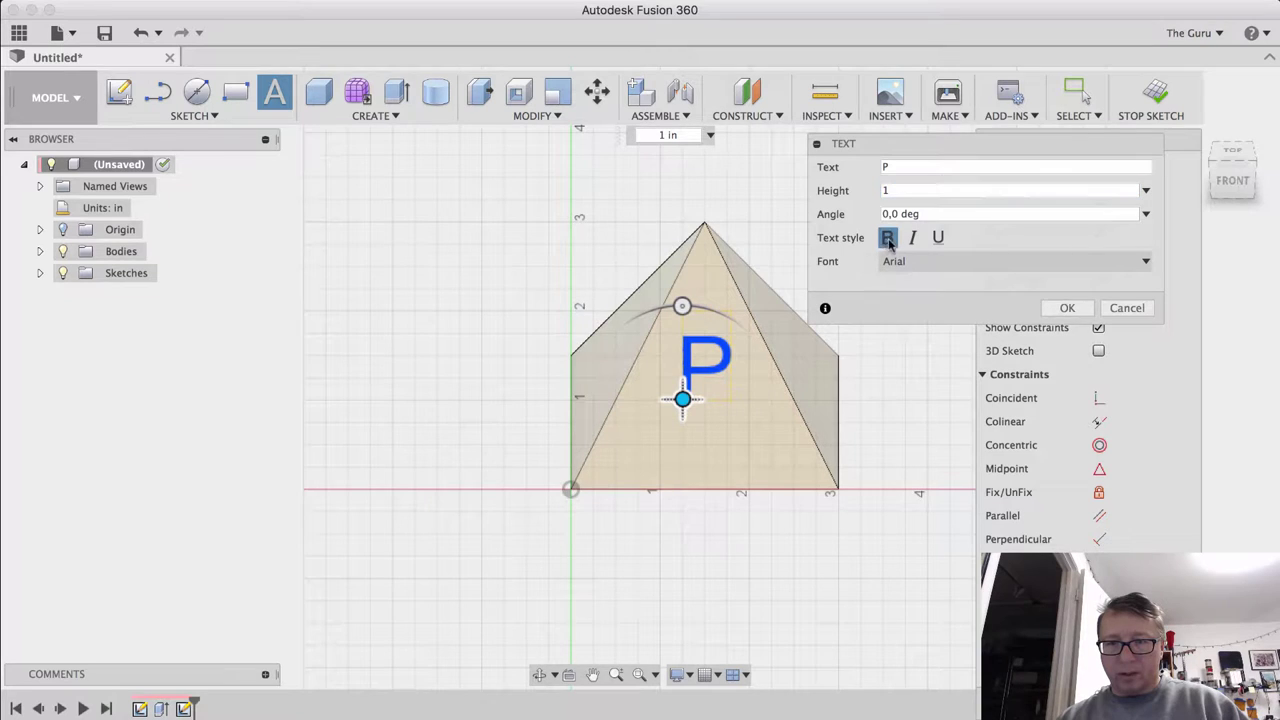
left_click(1052, 309)
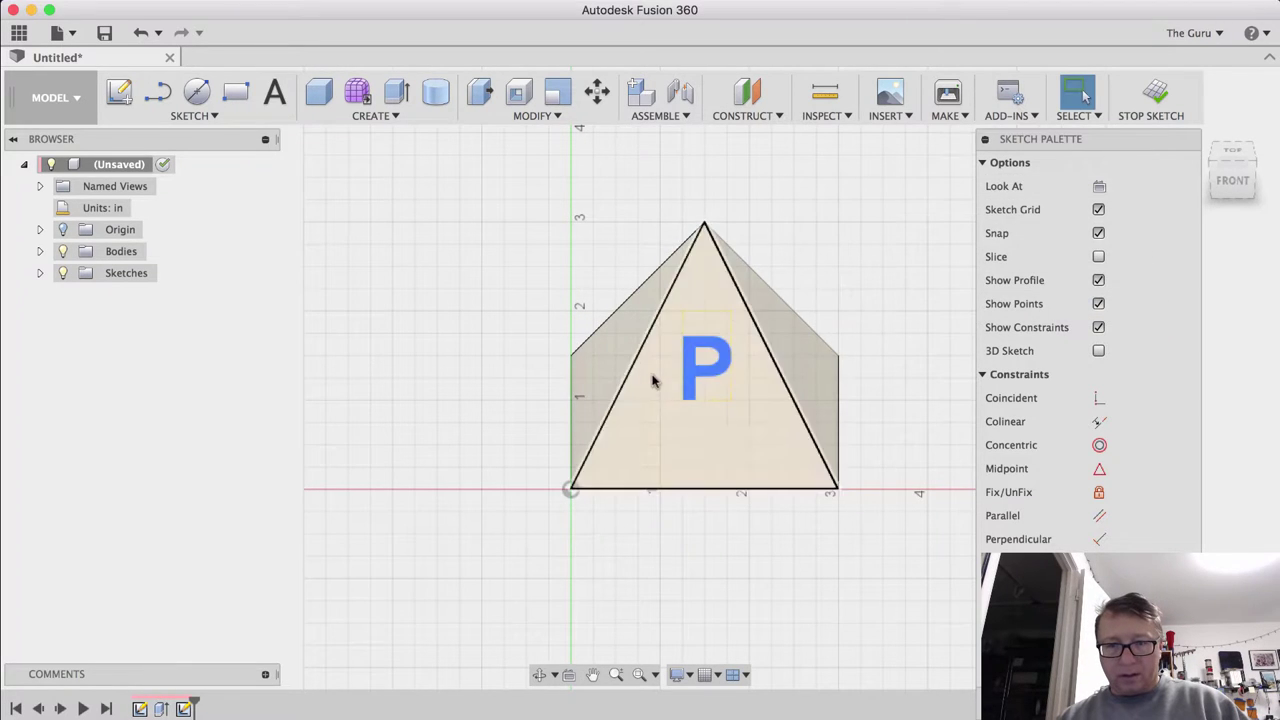
Explode the "P" text on the front face into sketch curves
right_click(712, 388)
key("Escape")
scroll(705, 495, "up", 4)
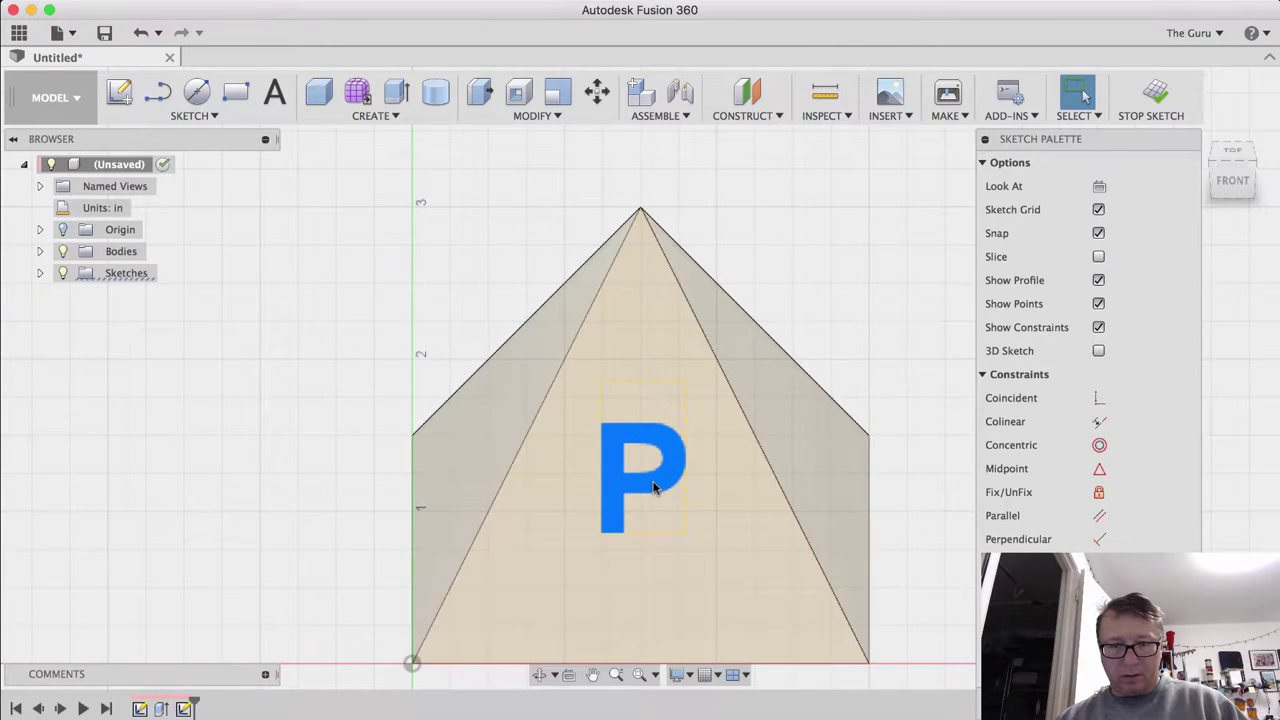
left_click(655, 487)
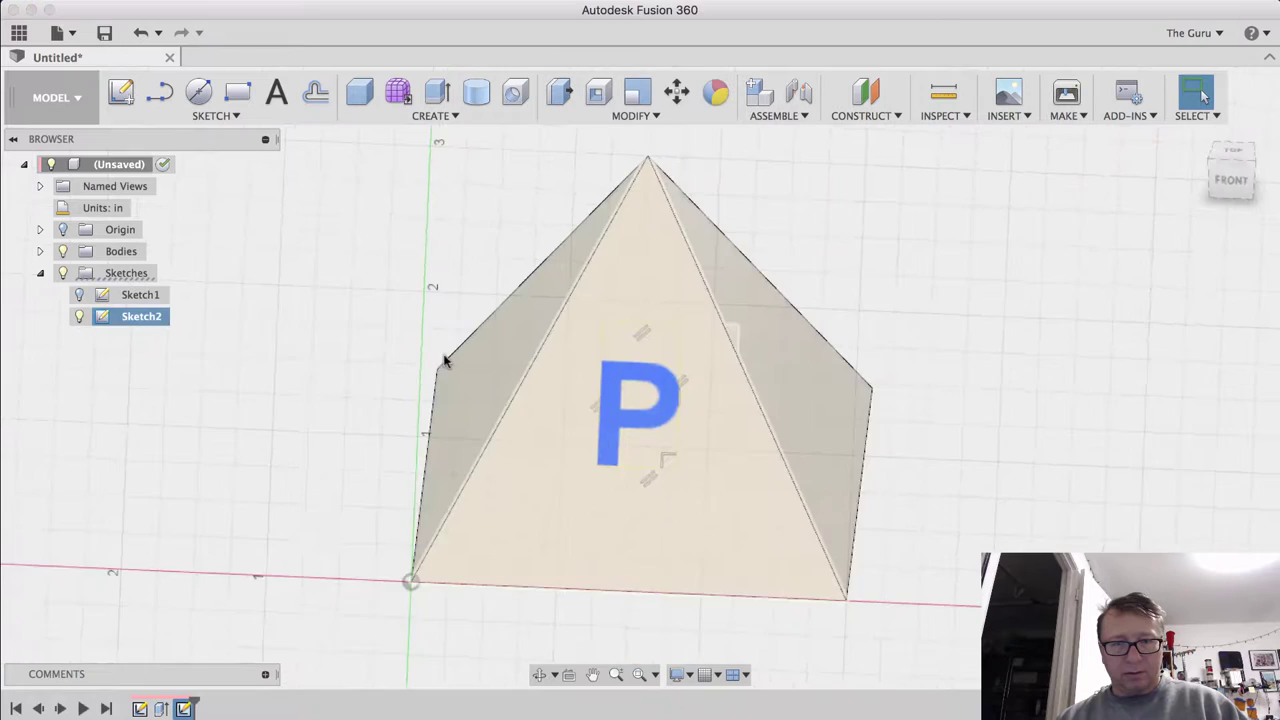
double_click(674, 429)
right_click(657, 427)
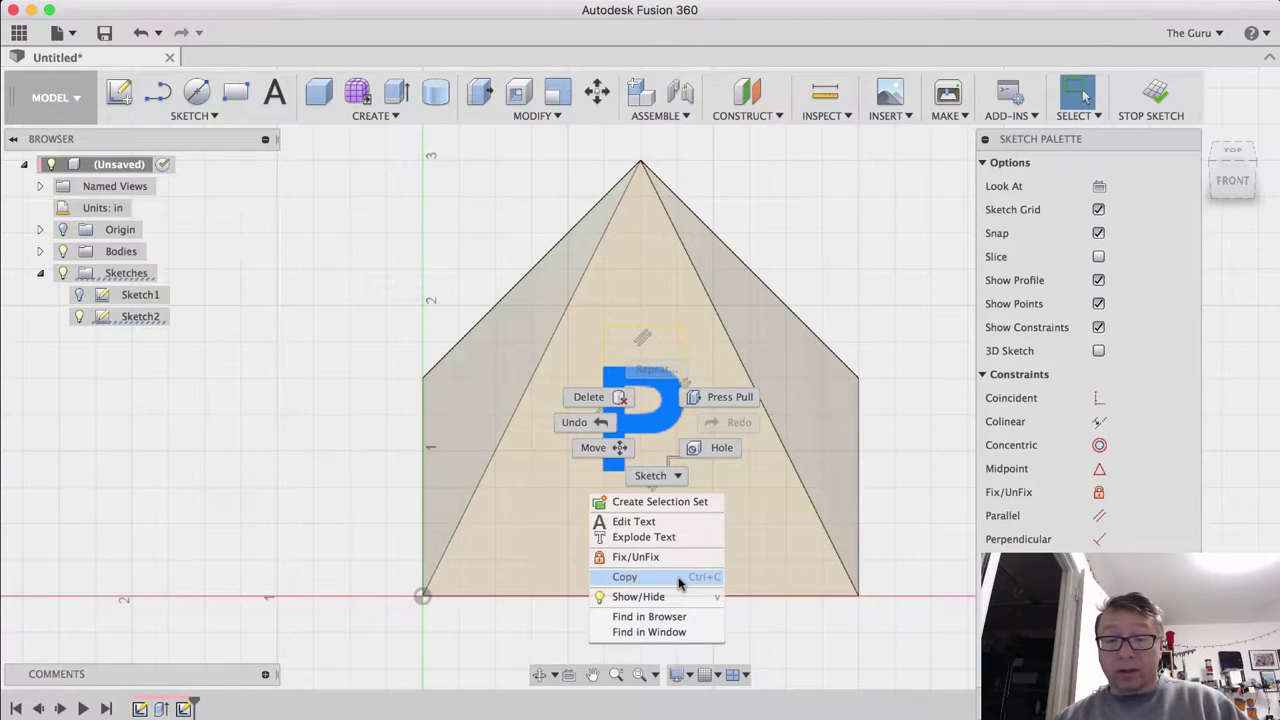
left_click(657, 536)
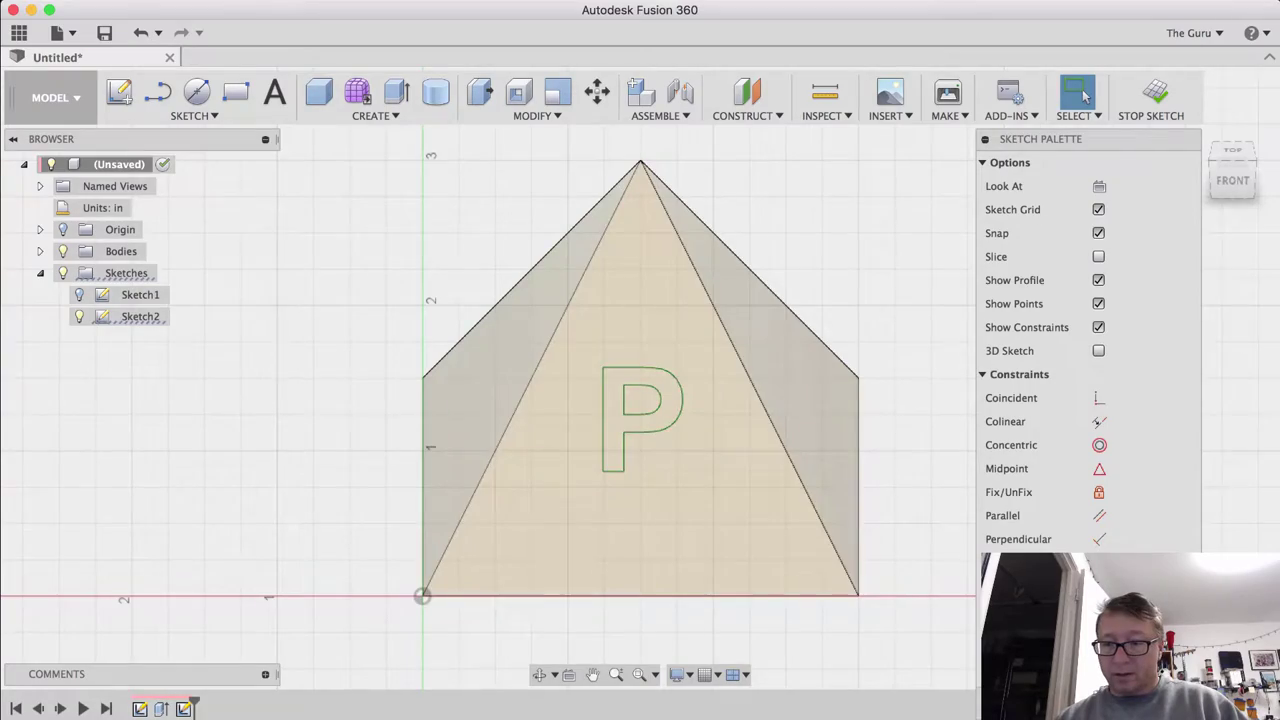
Extrude the "P" profile outward 0.30 in from the pyramid's front face, joining it to the body
mouse_move(640, 380)
middle_mouse_down("shift")
mouse_move(826, 463)
mouse_move(932, 539)
mouse_move(811, 463)
mouse_move(960, 563)
mouse_move(820, 506)
middle_mouse_up("shift")
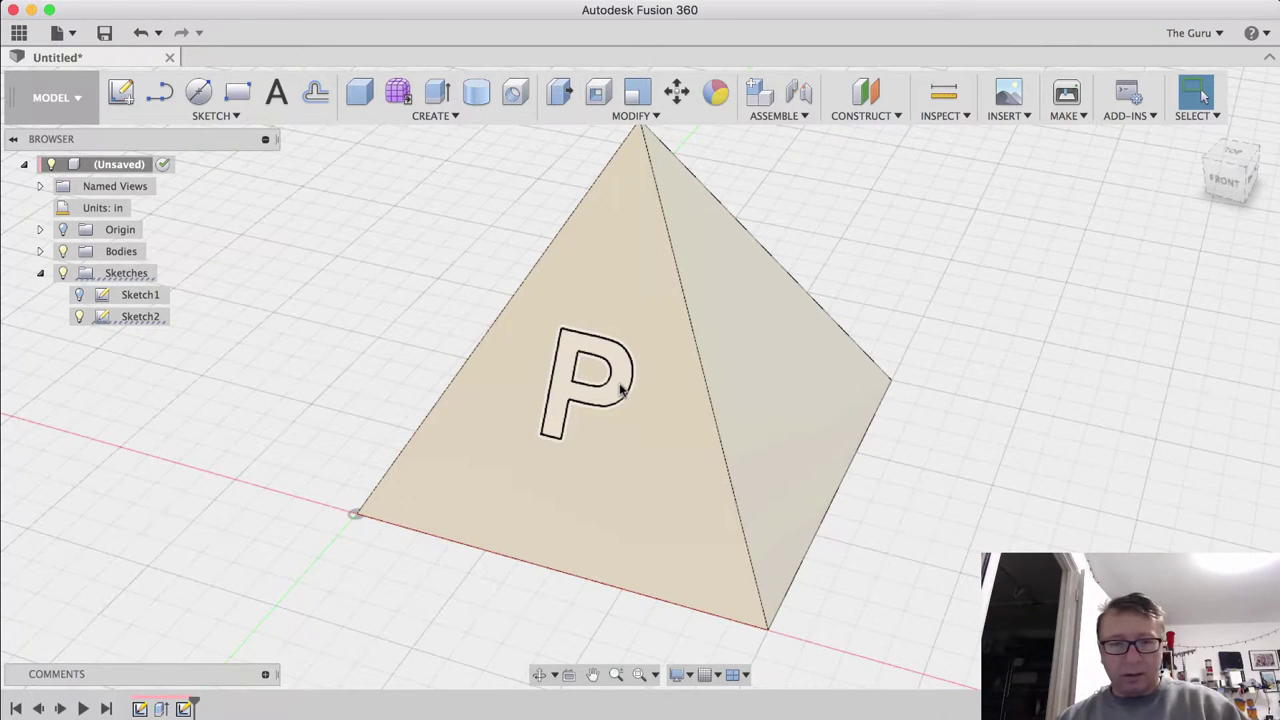
left_click(621, 390)
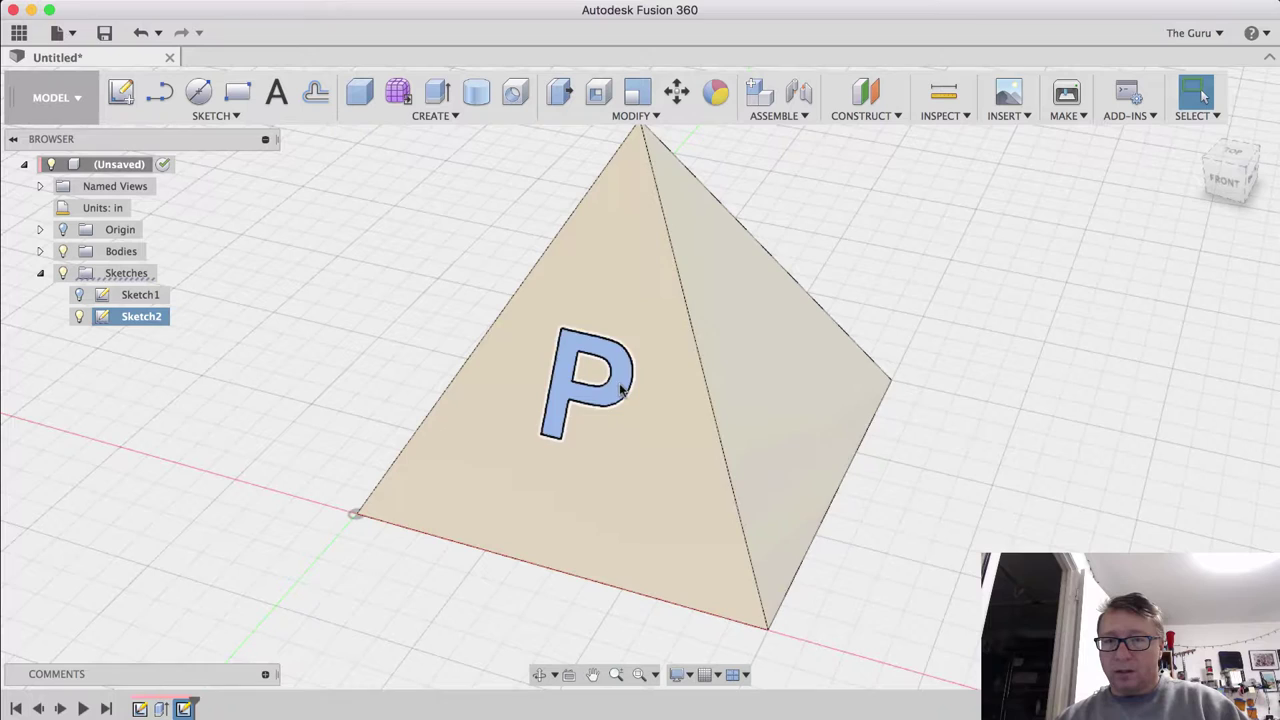
left_click(559, 92)
left_click_drag(585, 395, 563, 395)
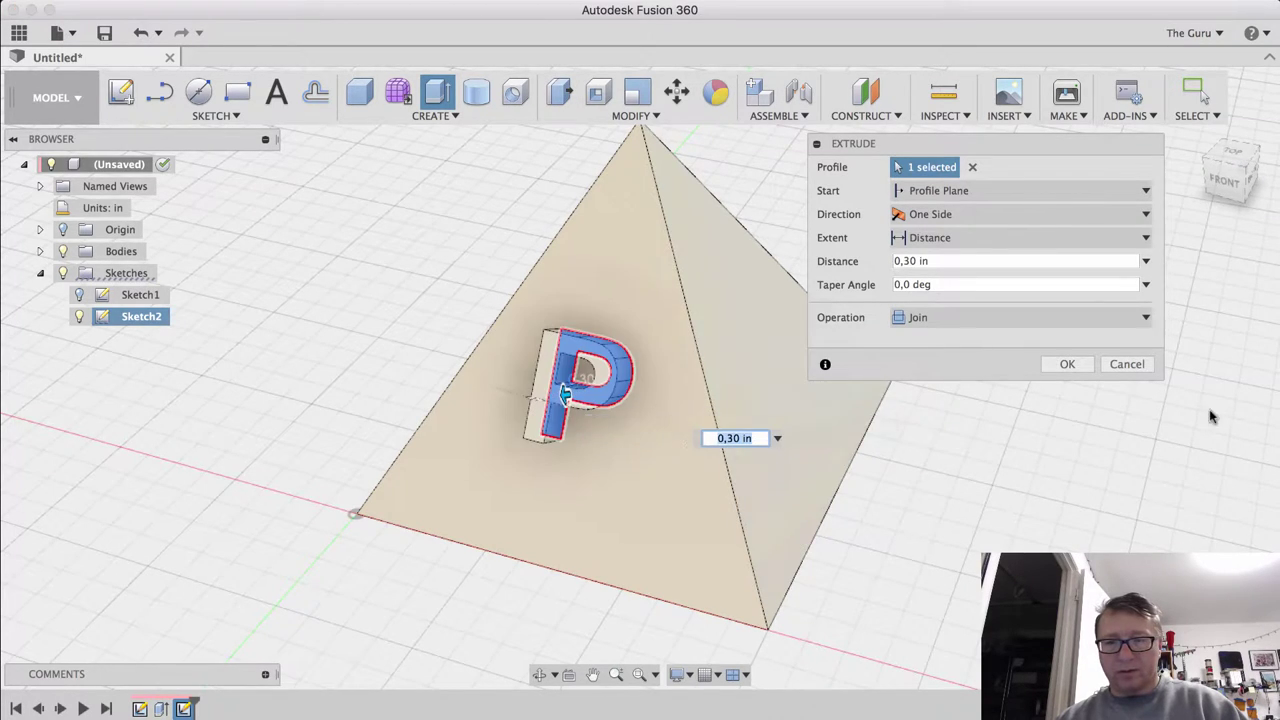
left_click(1063, 364)
Create a construction plane offset 3.20 in from the YZ origin plane, beyond the pyramid's right side
middle_click_drag(1023, 400, 900, 362, "shift")
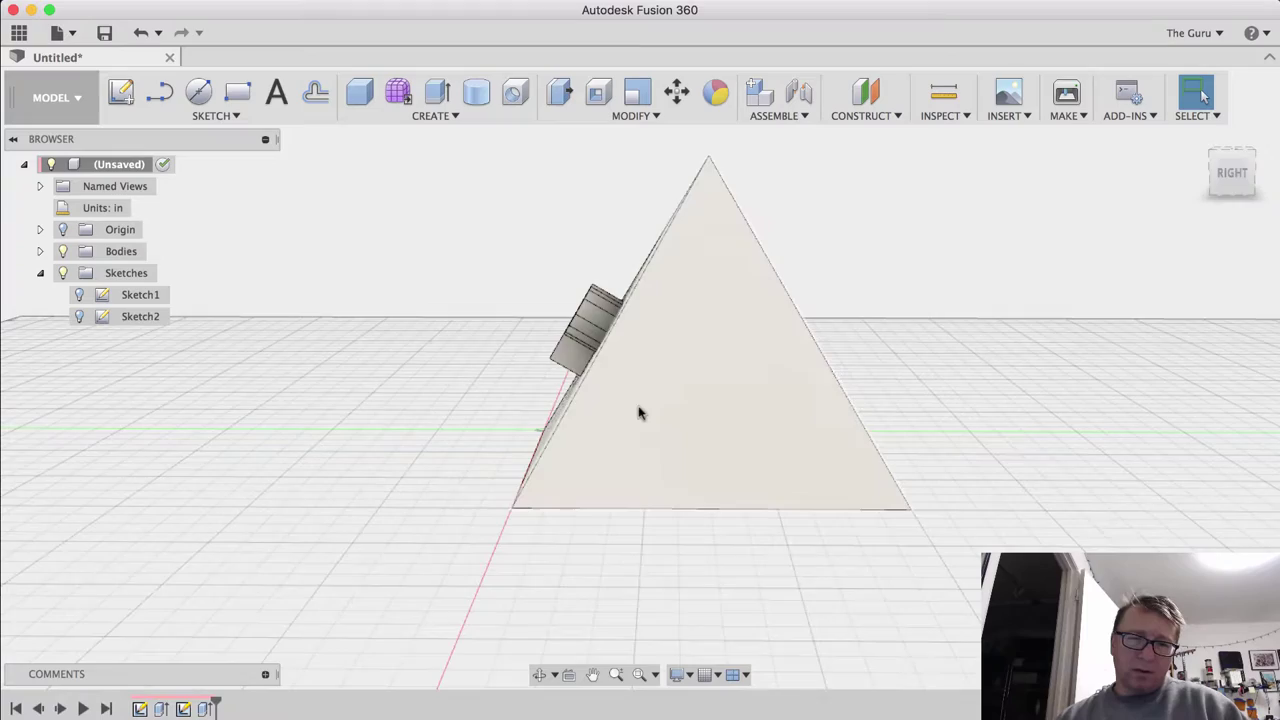
middle_click_drag(640, 411, 1136, 473, "shift")
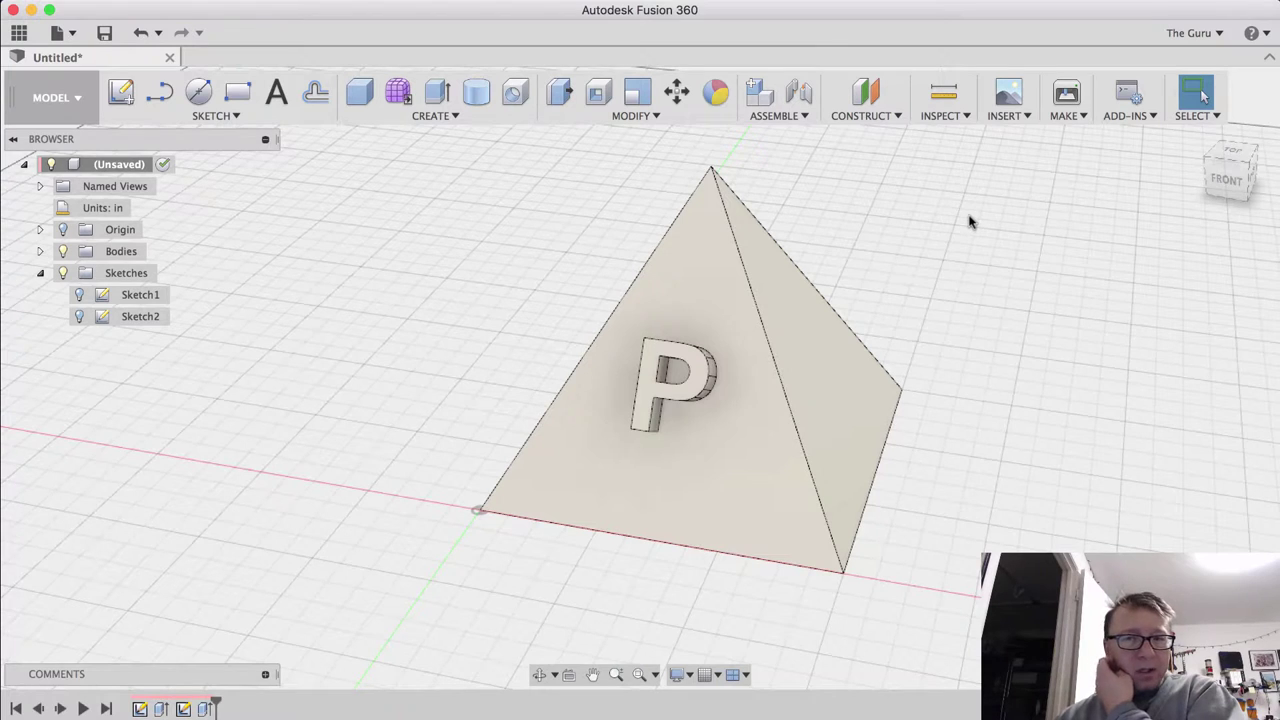
left_click(857, 100)
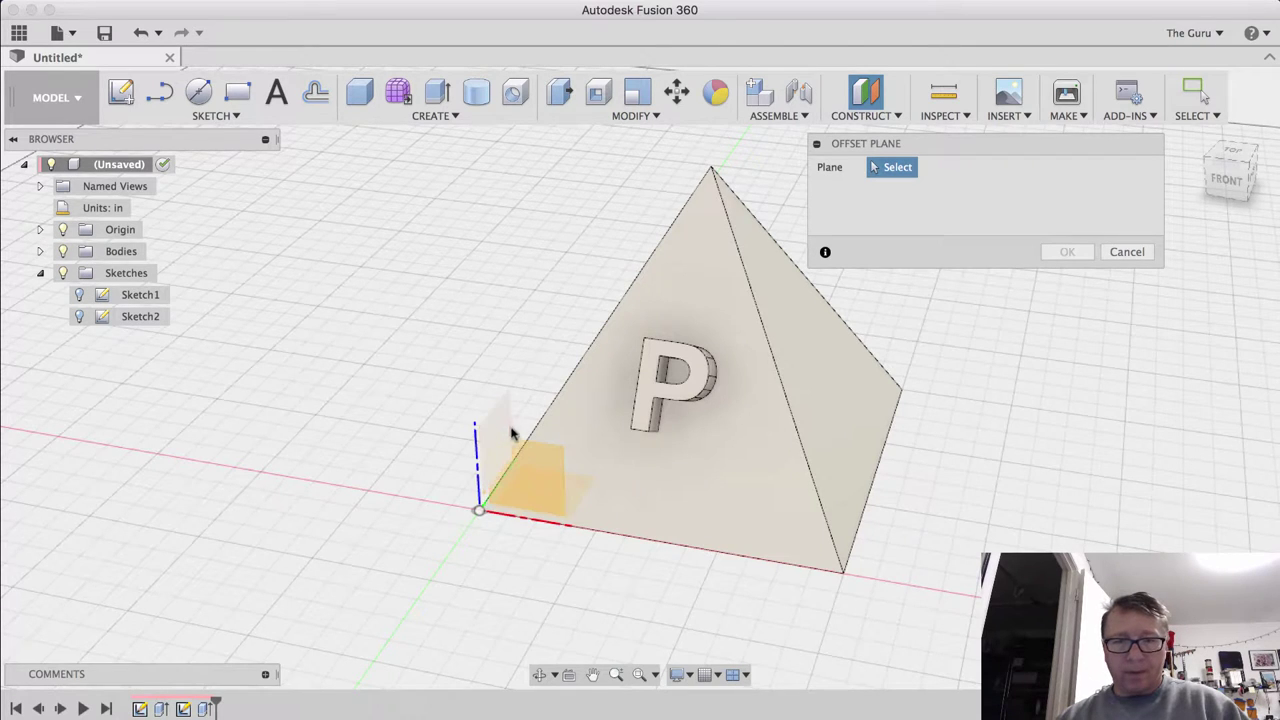
left_click(506, 430)
left_click_drag(520, 418, 908, 458)
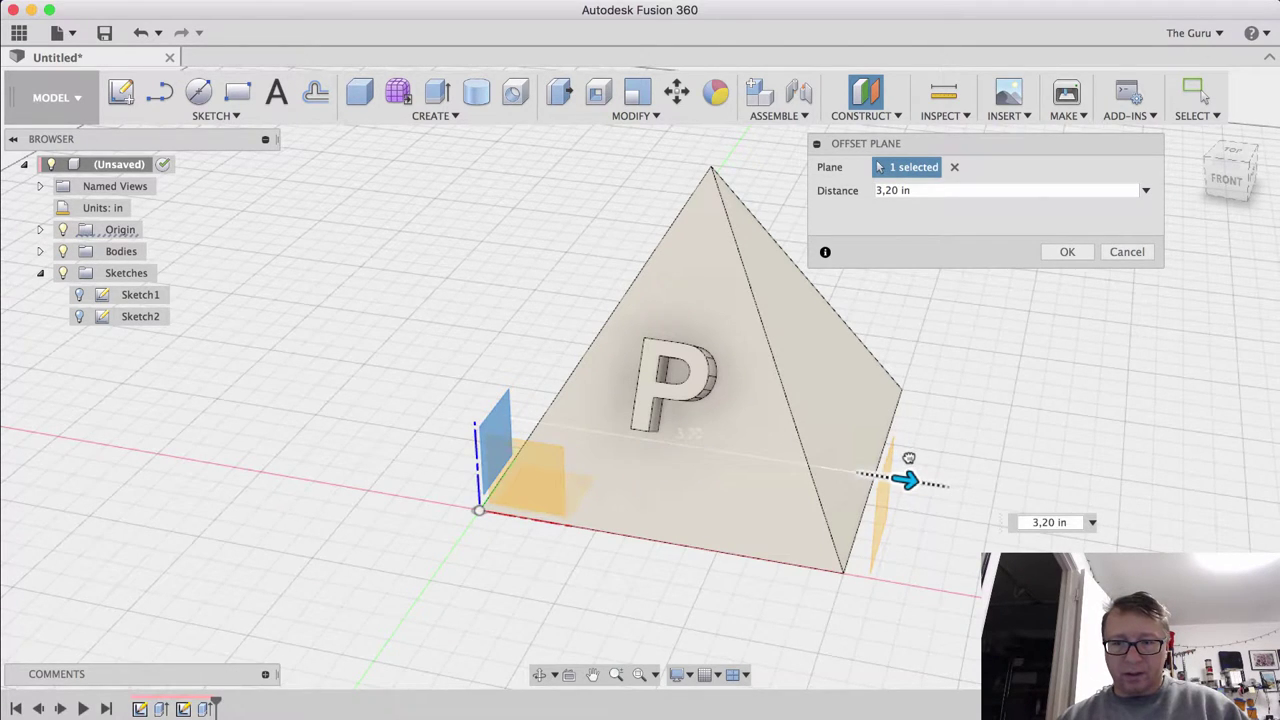
left_click(1066, 251)
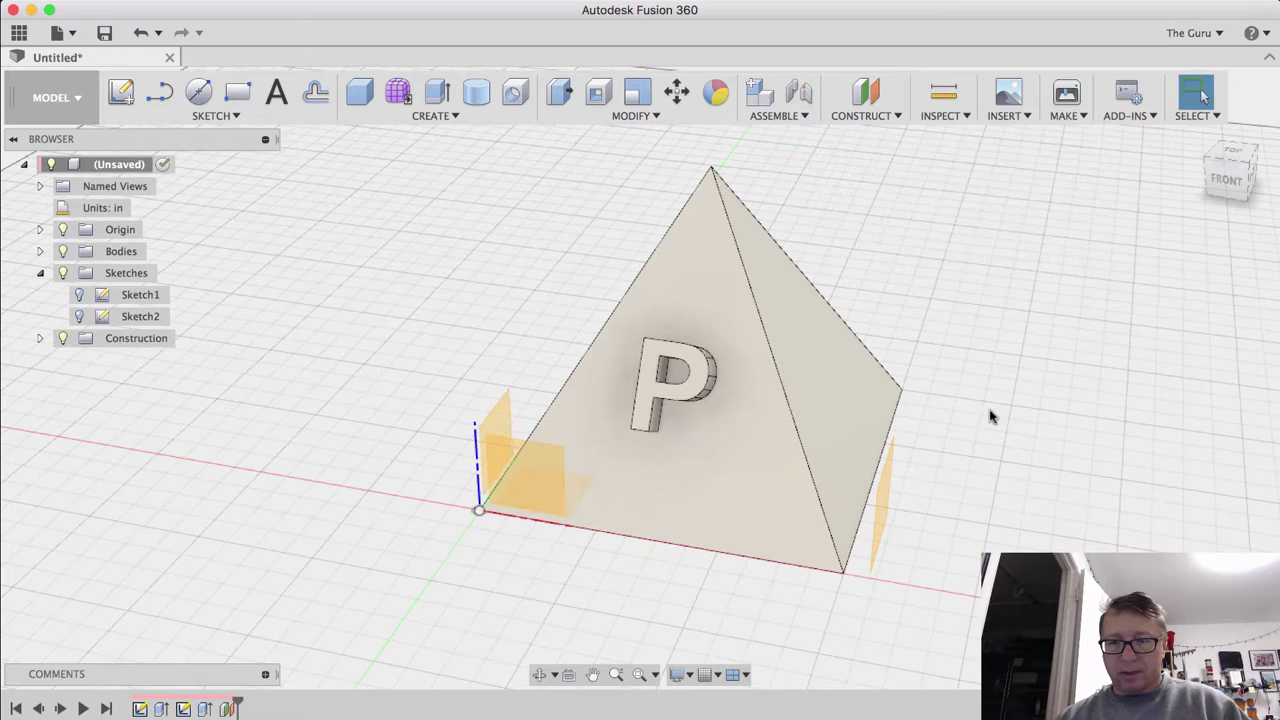
Start a sketch on the offset plane and add the bold text "P", 1 in high, over the pyramid's side profile
left_click(120, 92)
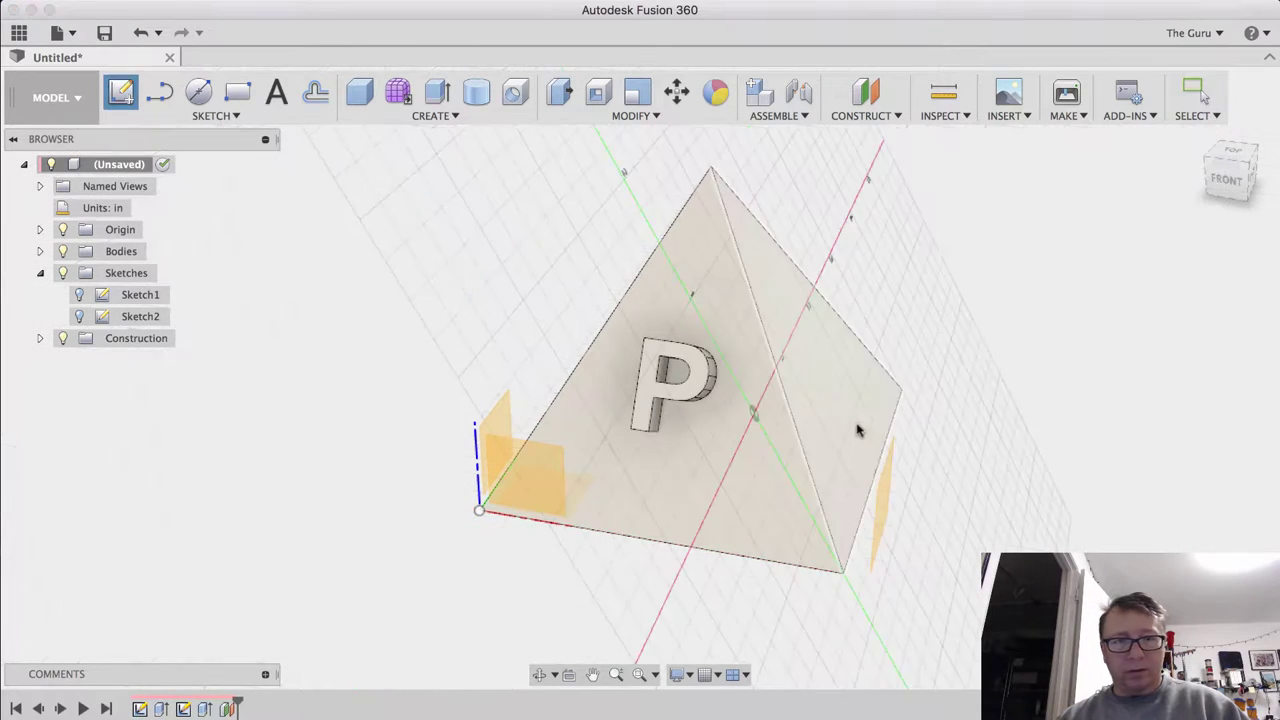
left_click(885, 513)
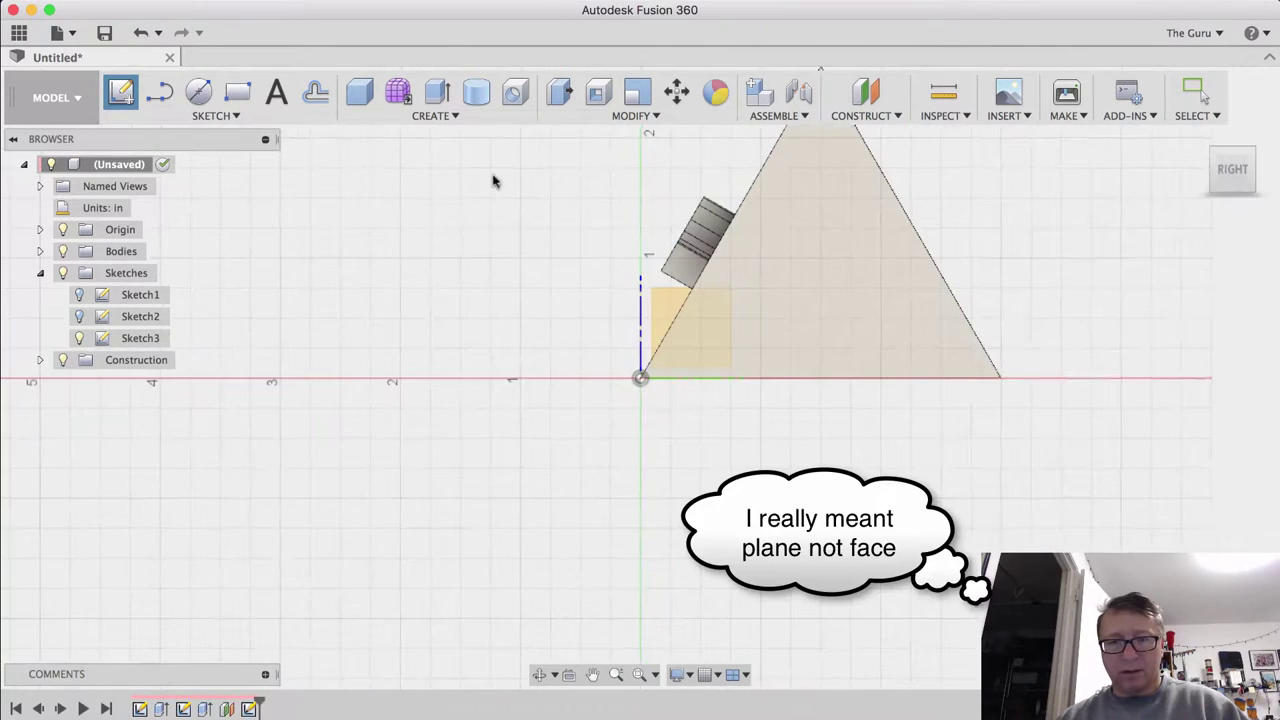
left_click(275, 92)
left_click(806, 250)
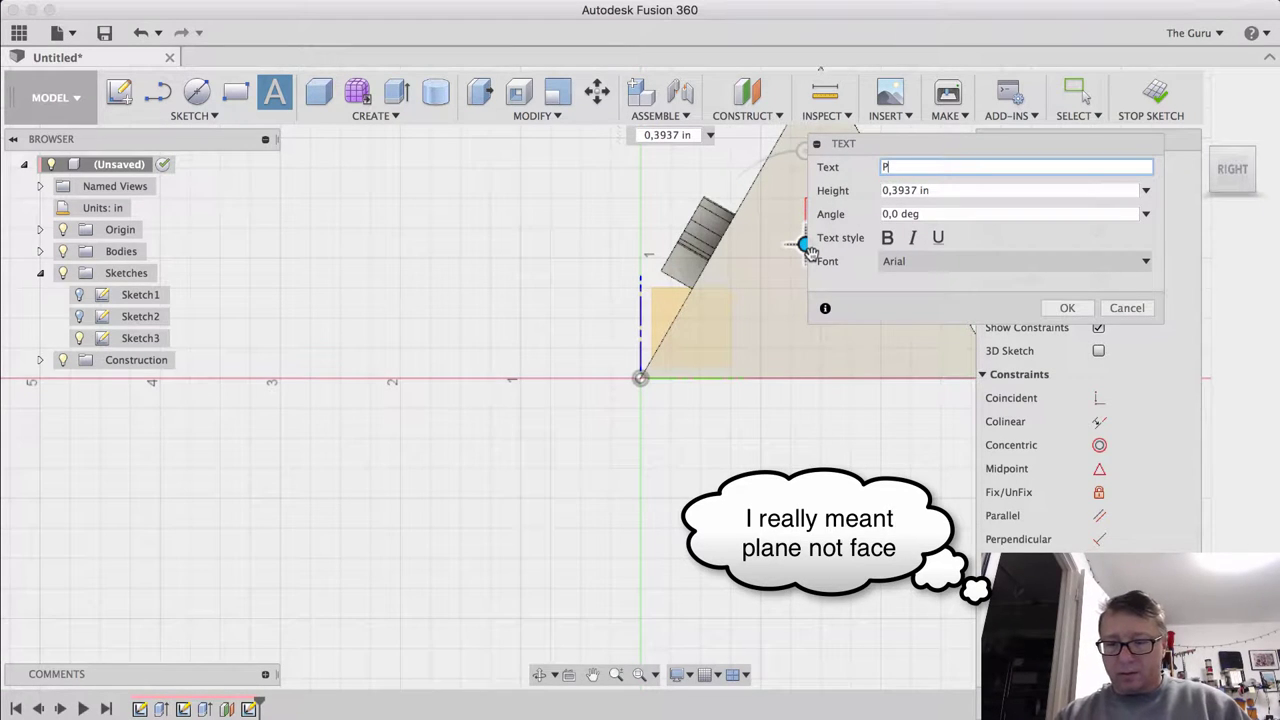
left_click_drag(951, 191, 850, 182)
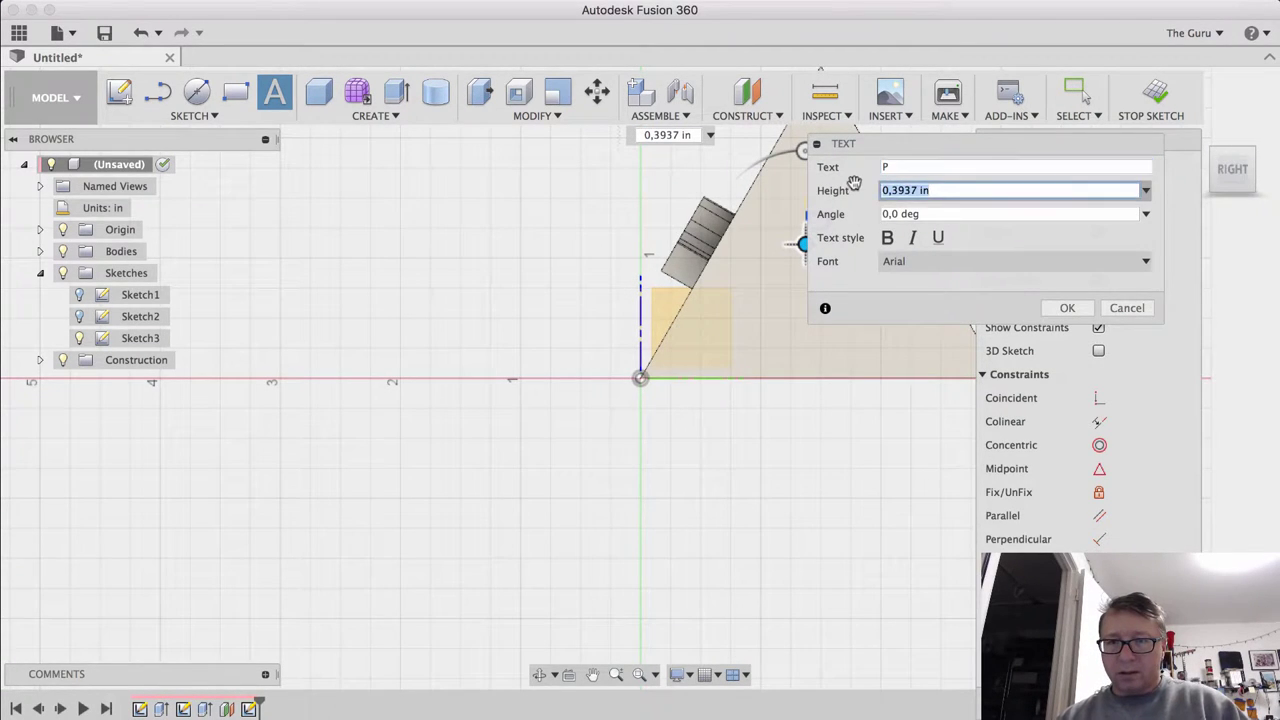
type("1")
left_click(887, 237)
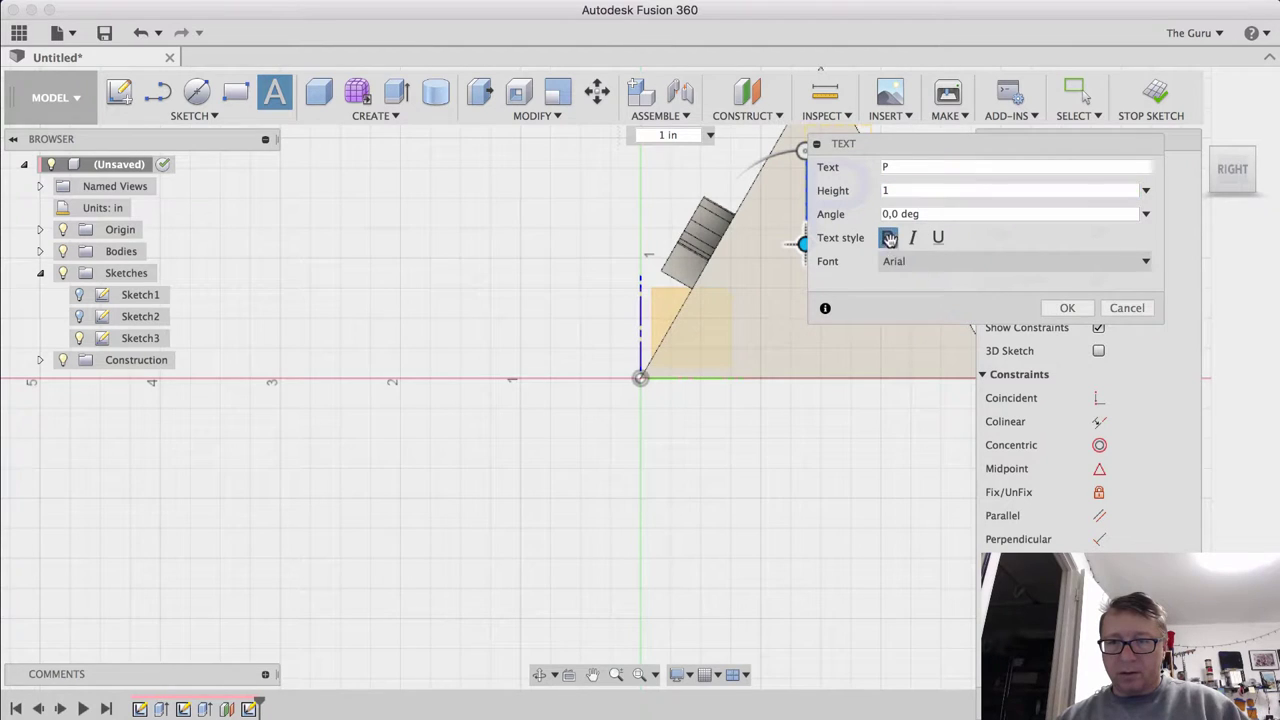
left_click(1067, 309)
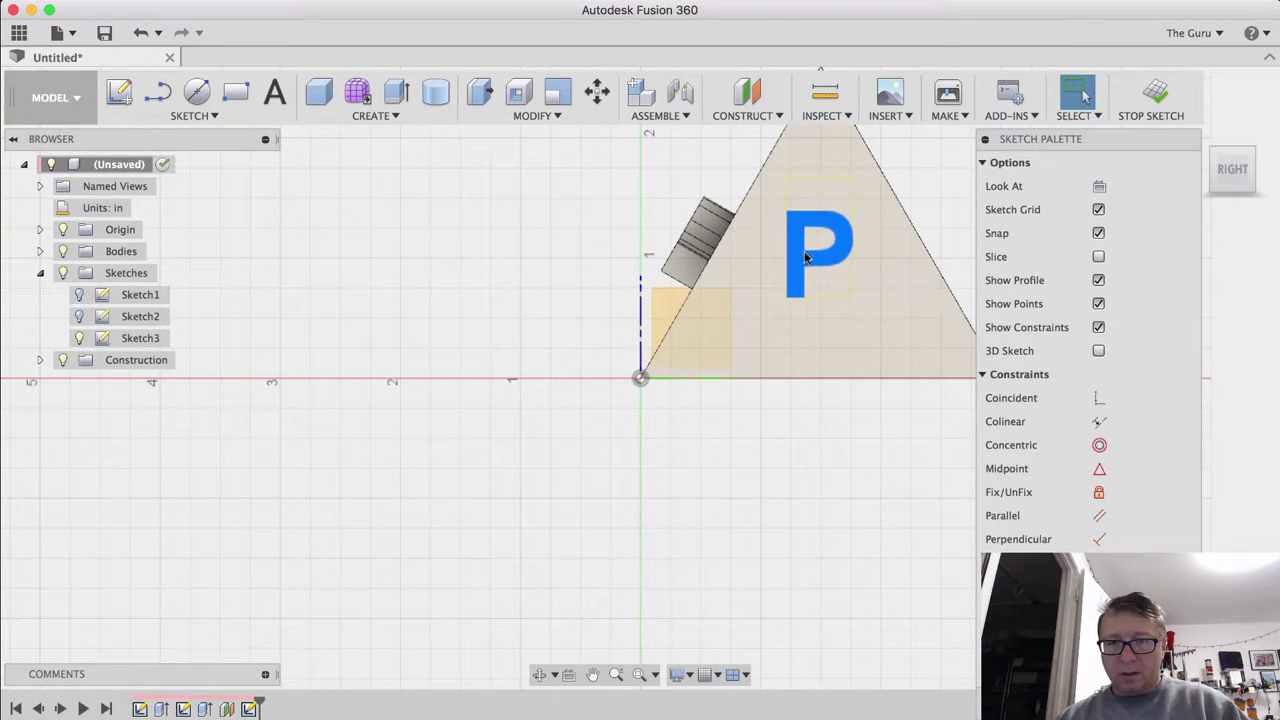
scroll(804, 250, "up", 3)
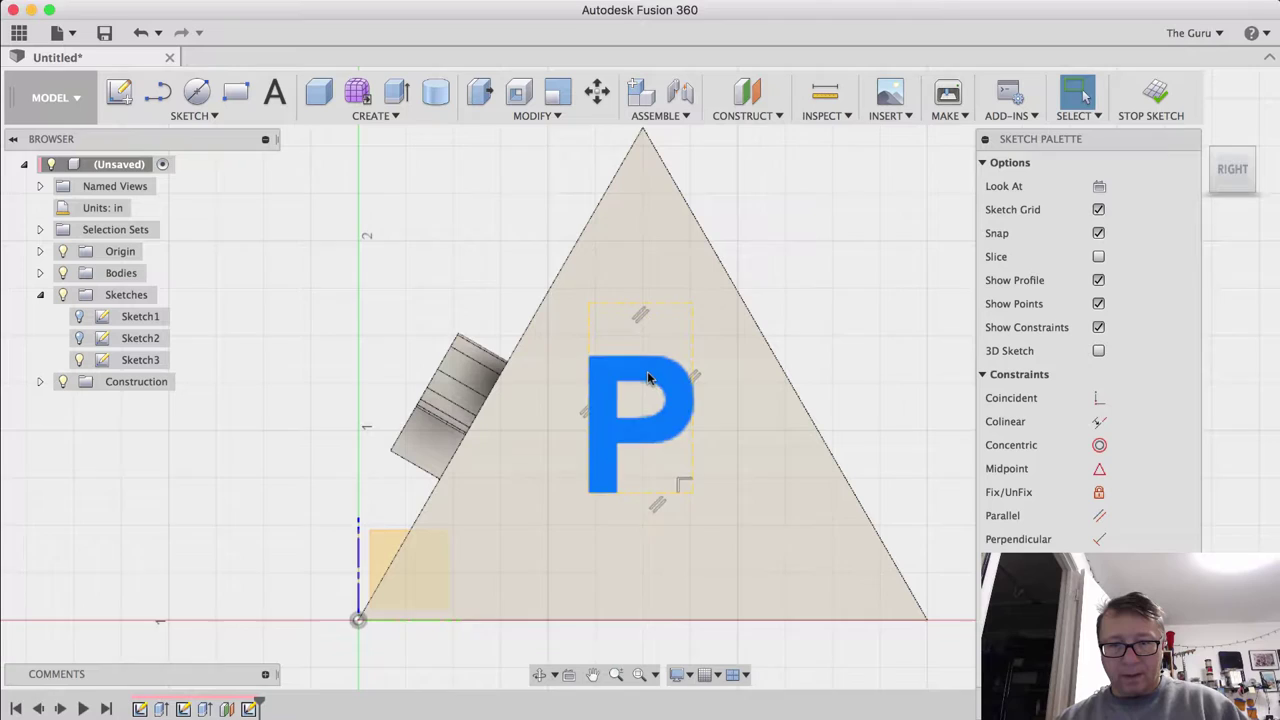
Explode the "P" text on the offset plane into sketch curves and finish the sketch
right_click(650, 375)
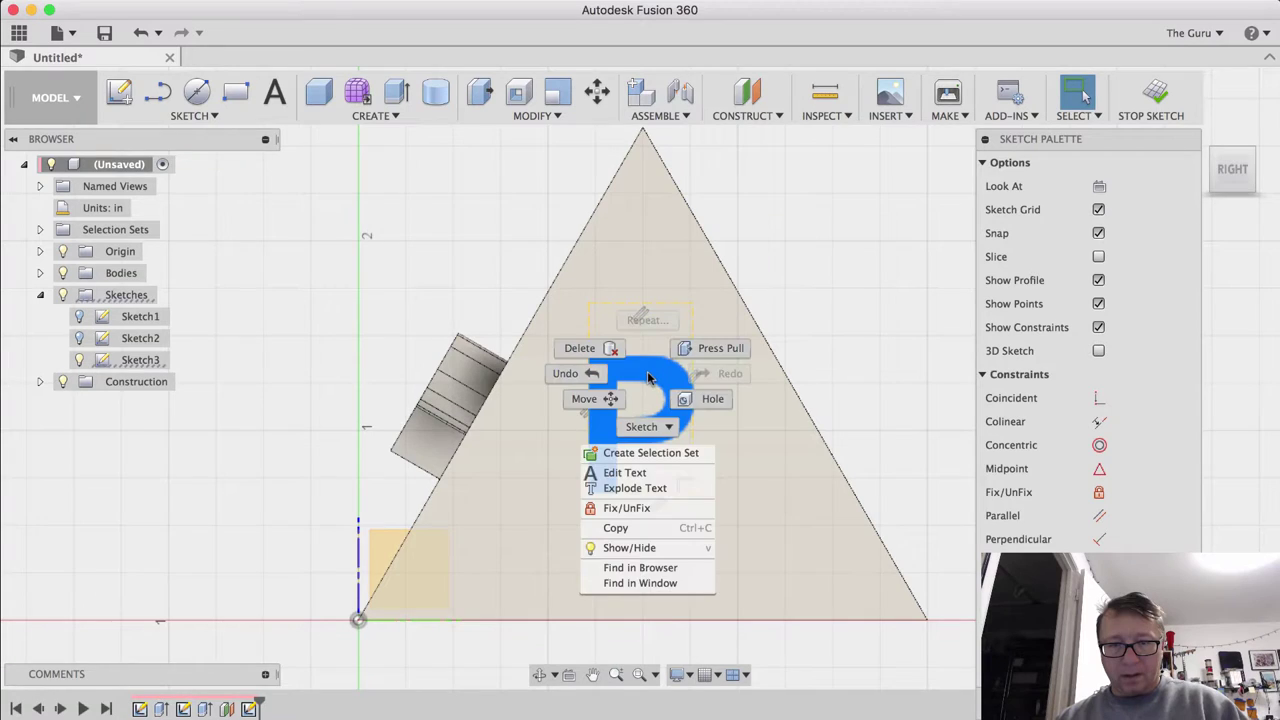
left_click(645, 489)
left_click(1151, 95)
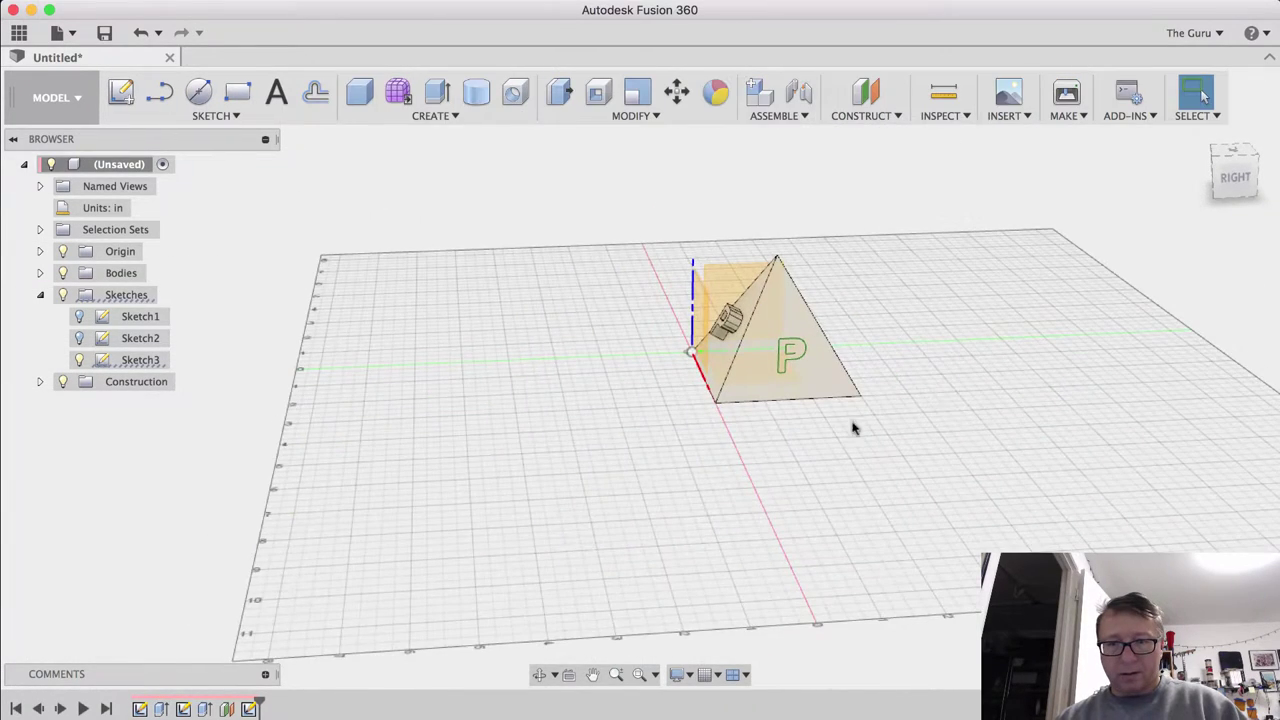
Extrude the offset-plane "P" profile -1.50 in into the pyramid's right side, using the Join operation
left_click(564, 103)
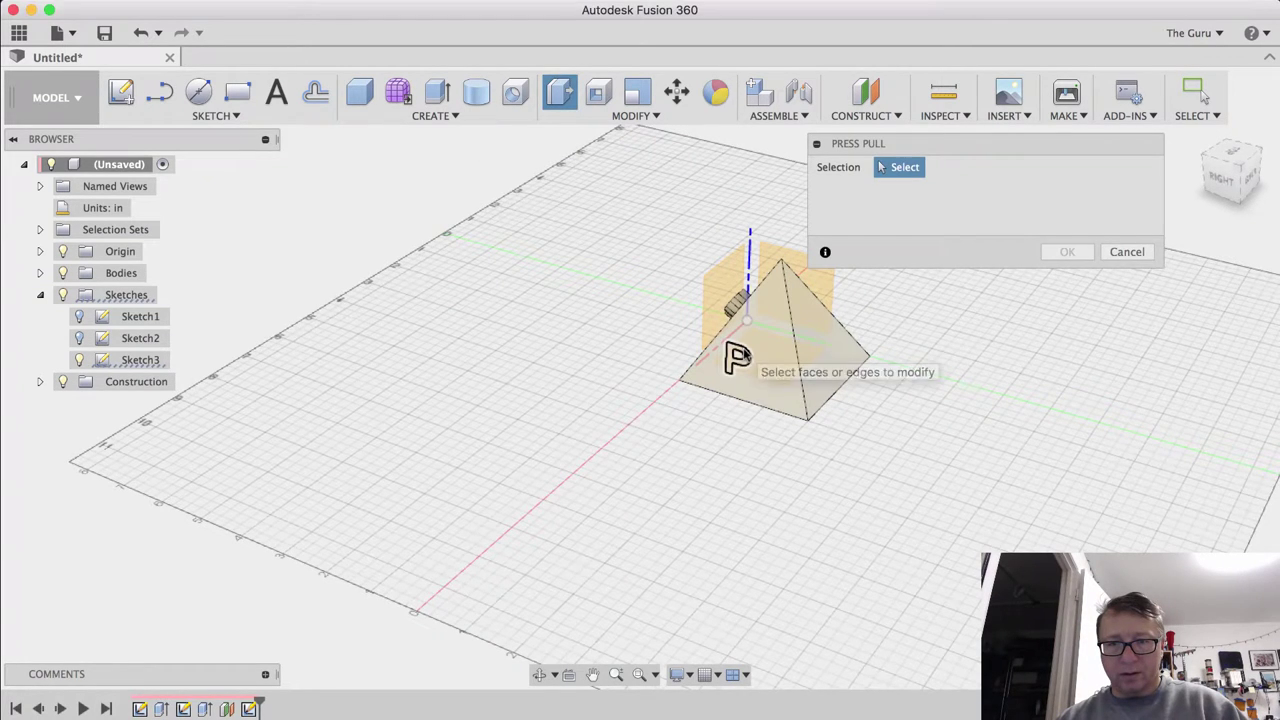
left_click(737, 358)
left_click_drag(737, 358, 765, 325)
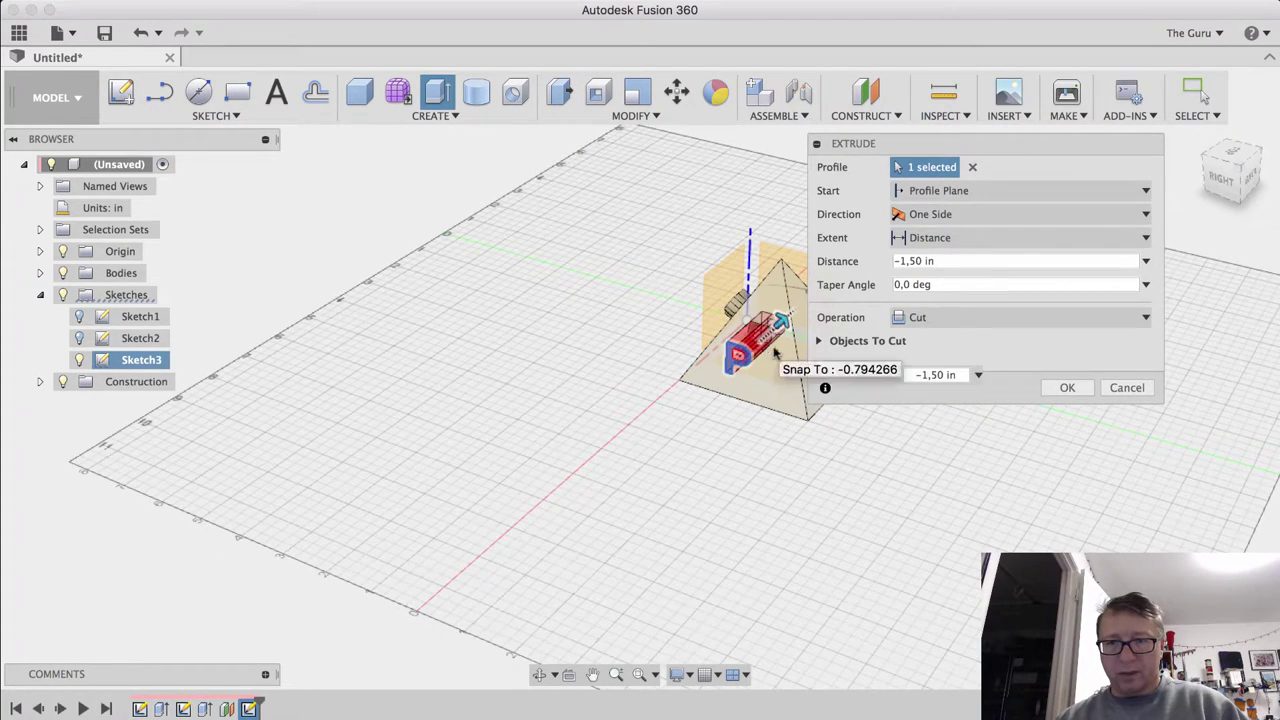
left_click(913, 320)
left_click(920, 340)
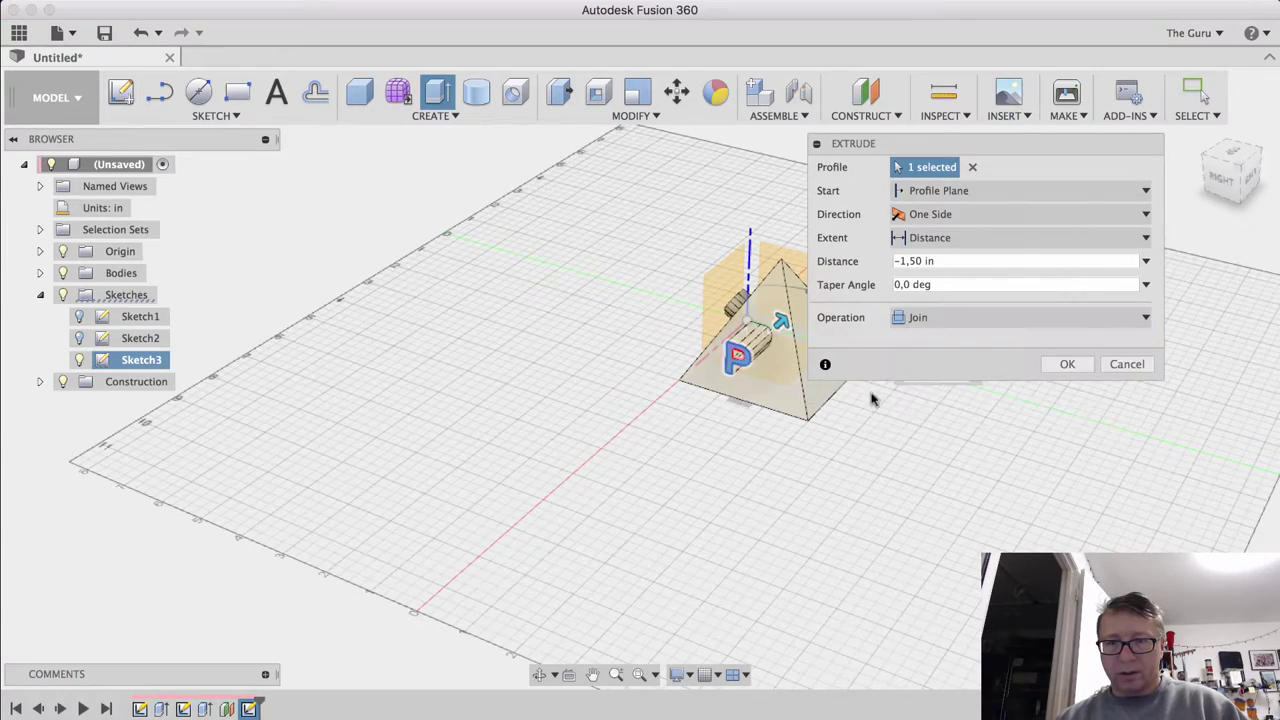
mouse_move(893, 407)
middle_mouse_down("shift")
mouse_move(960, 423)
mouse_move(1046, 314)
mouse_move(937, 357)
middle_mouse_up("shift")
left_click(1057, 363)
scroll(864, 372, "up", 5)
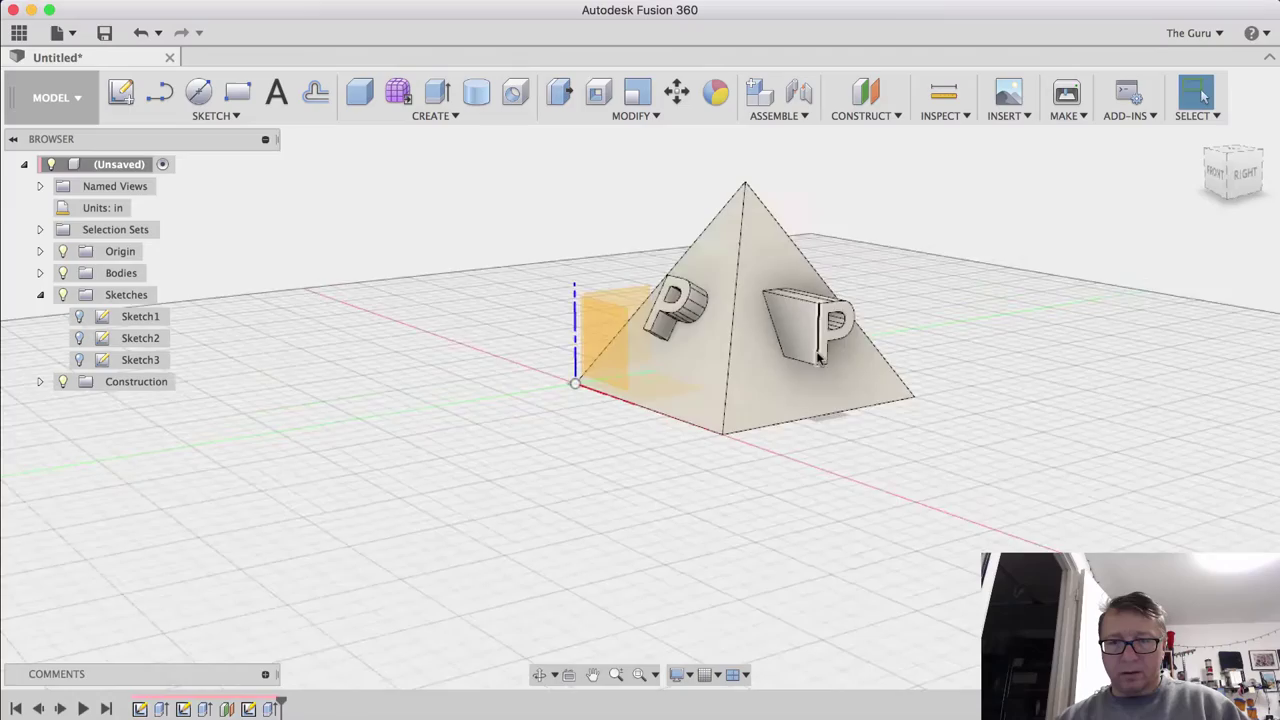
Offset the outer face of the right-side "P" by -0.30 in to shorten the letter
middle_click_drag(864, 372, 675, 177, "shift")
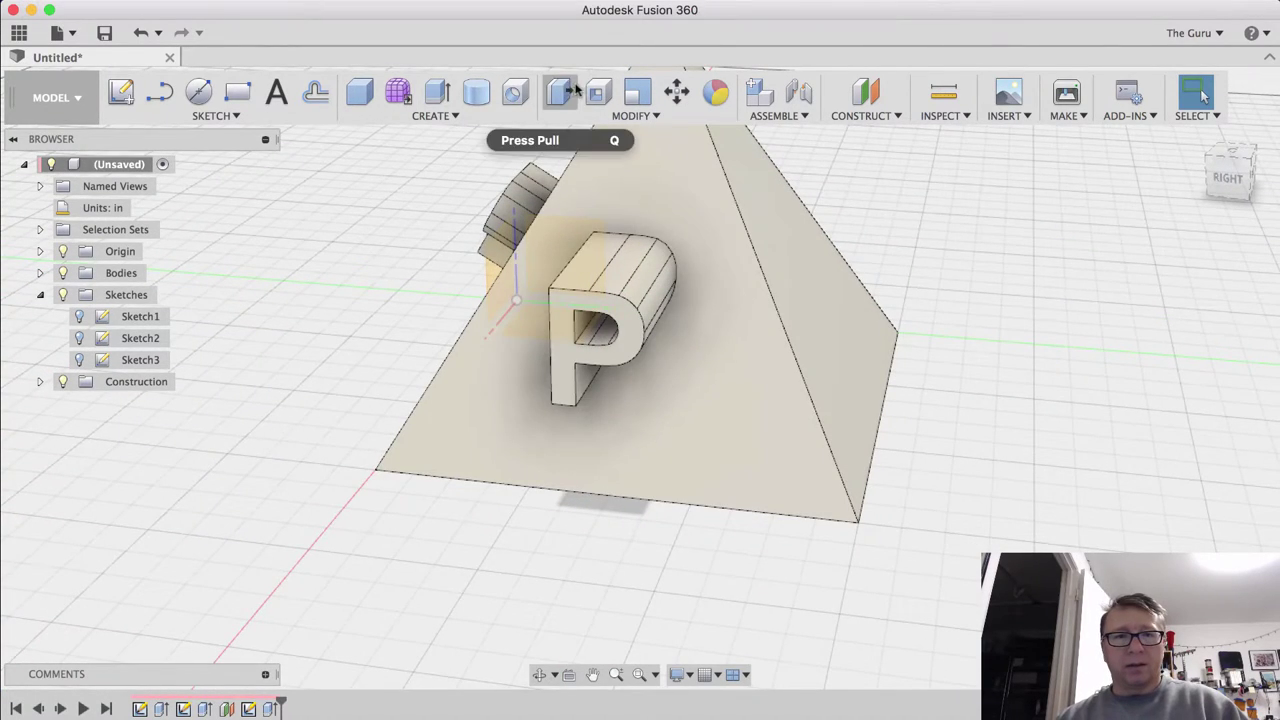
left_click(560, 92)
left_click(563, 342)
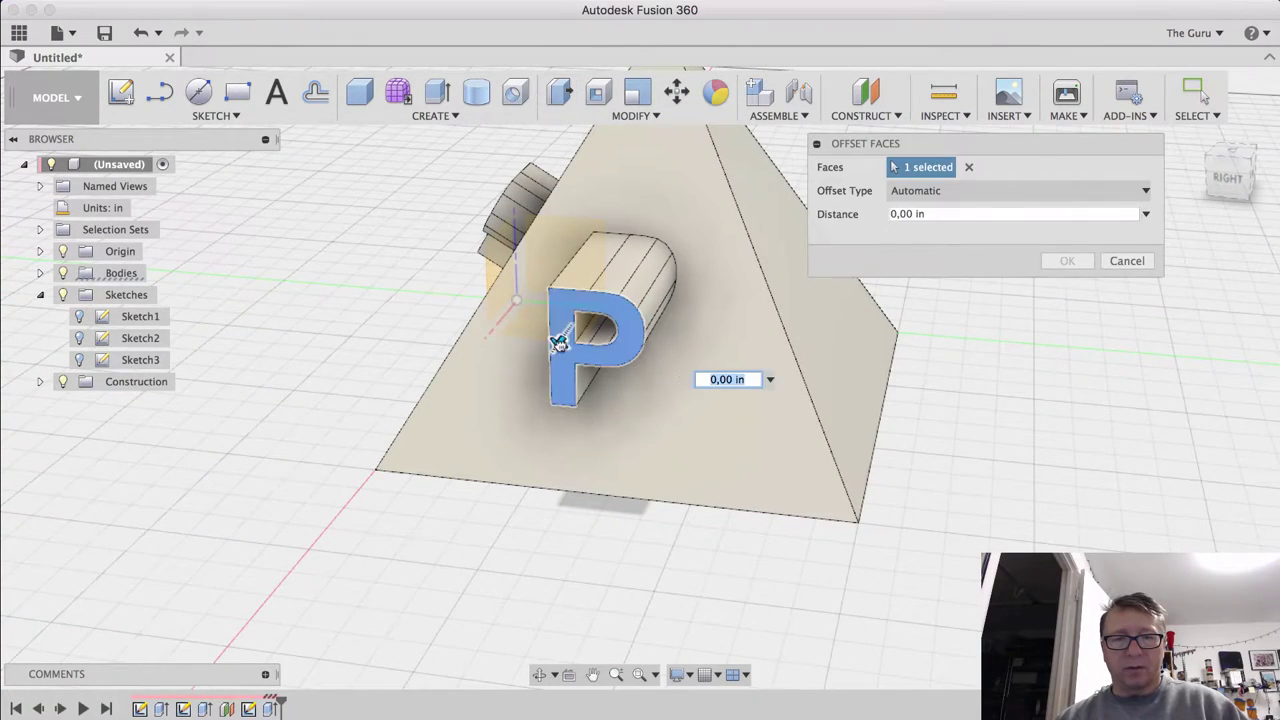
left_click_drag(575, 325, 582, 318)
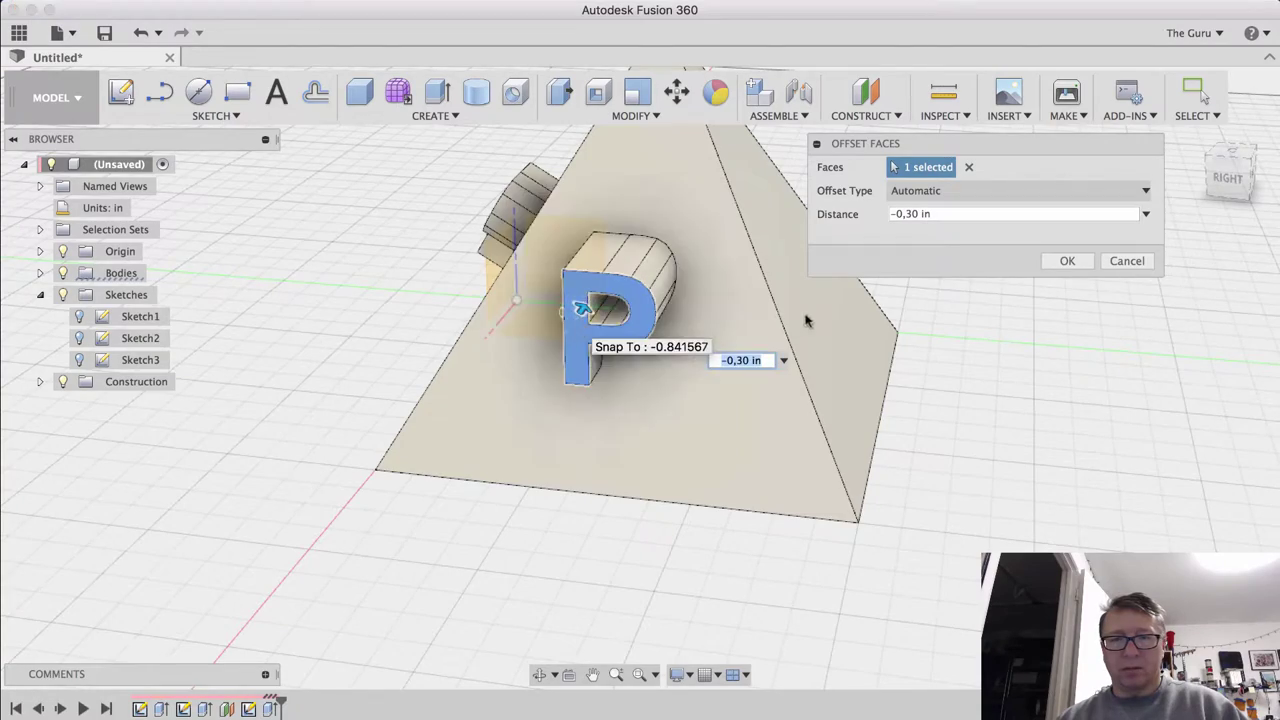
left_click(1067, 261)
middle_click_drag(1037, 277, 929, 400, "shift")
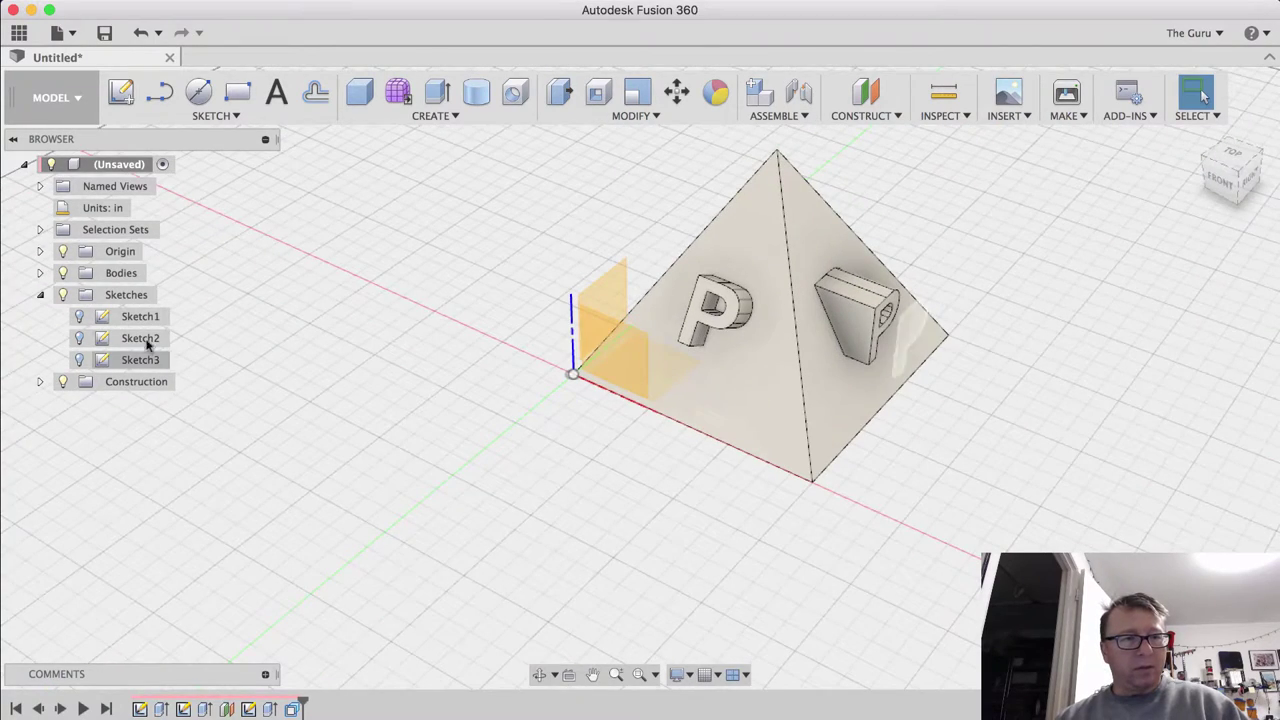
Copy the lettered pyramid body and paste a duplicate in place
left_click(40, 273)
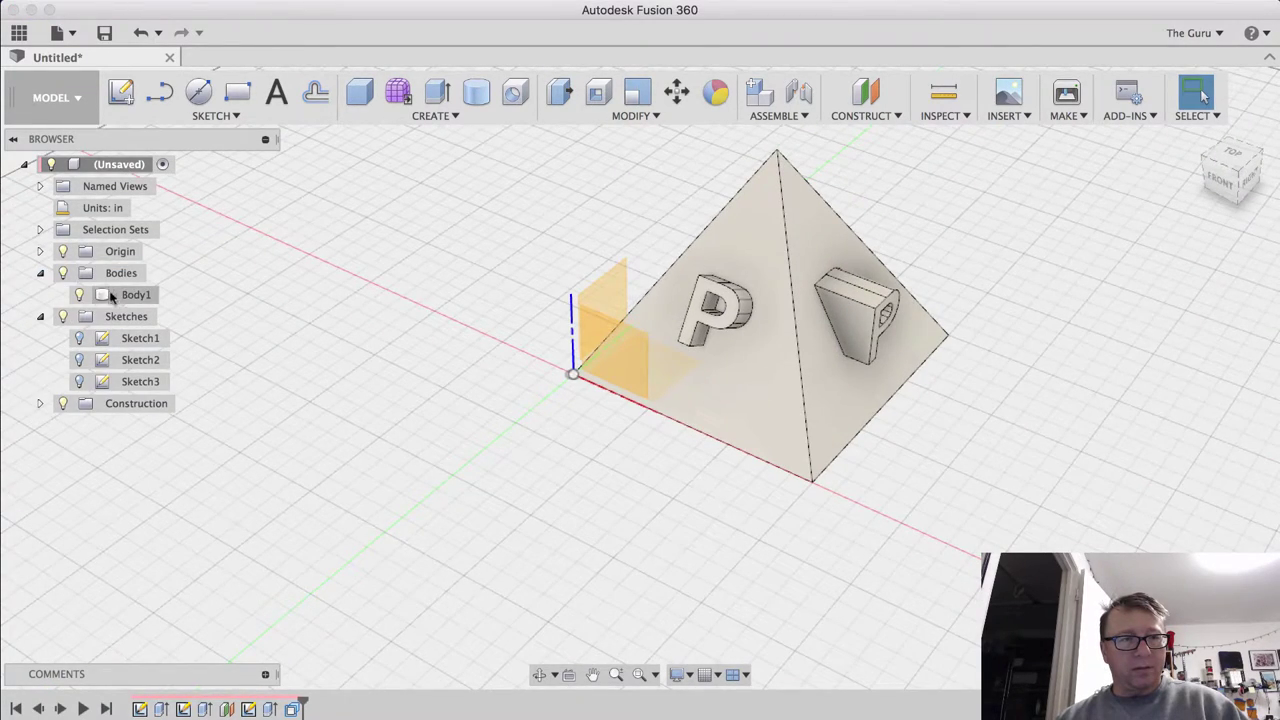
left_click(108, 295)
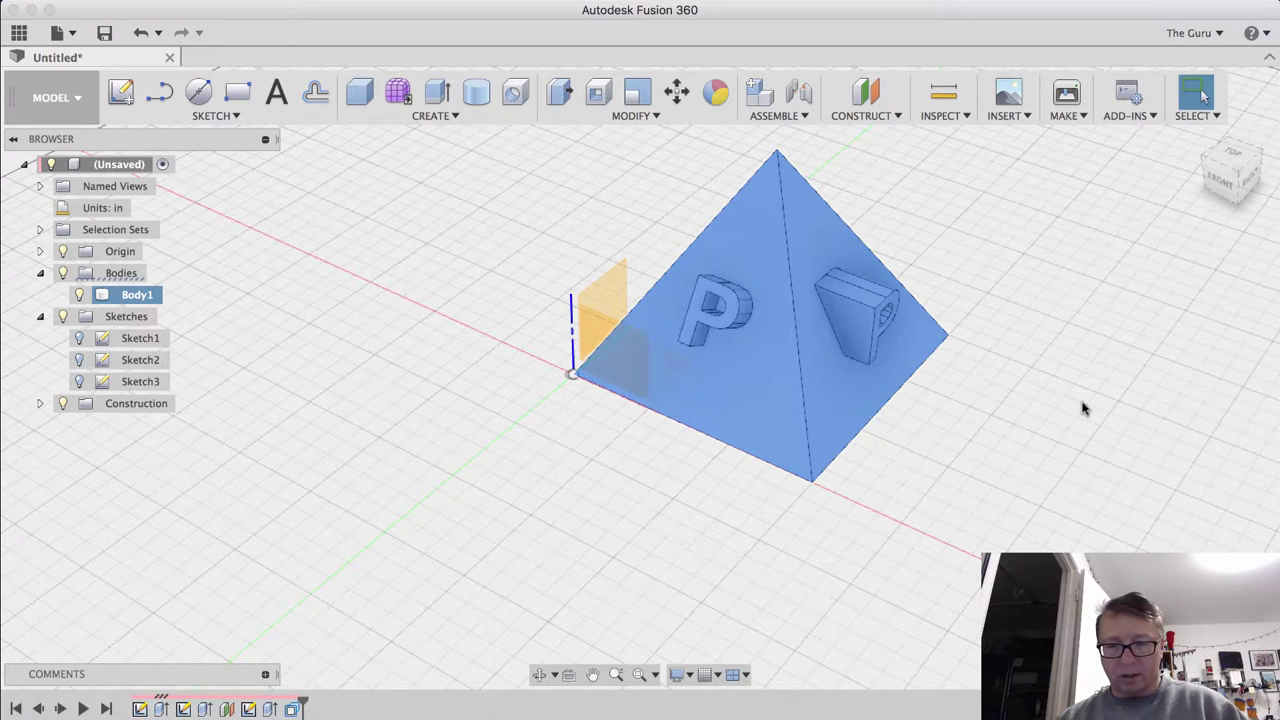
key("ctrl+c")
key("ctrl+v")
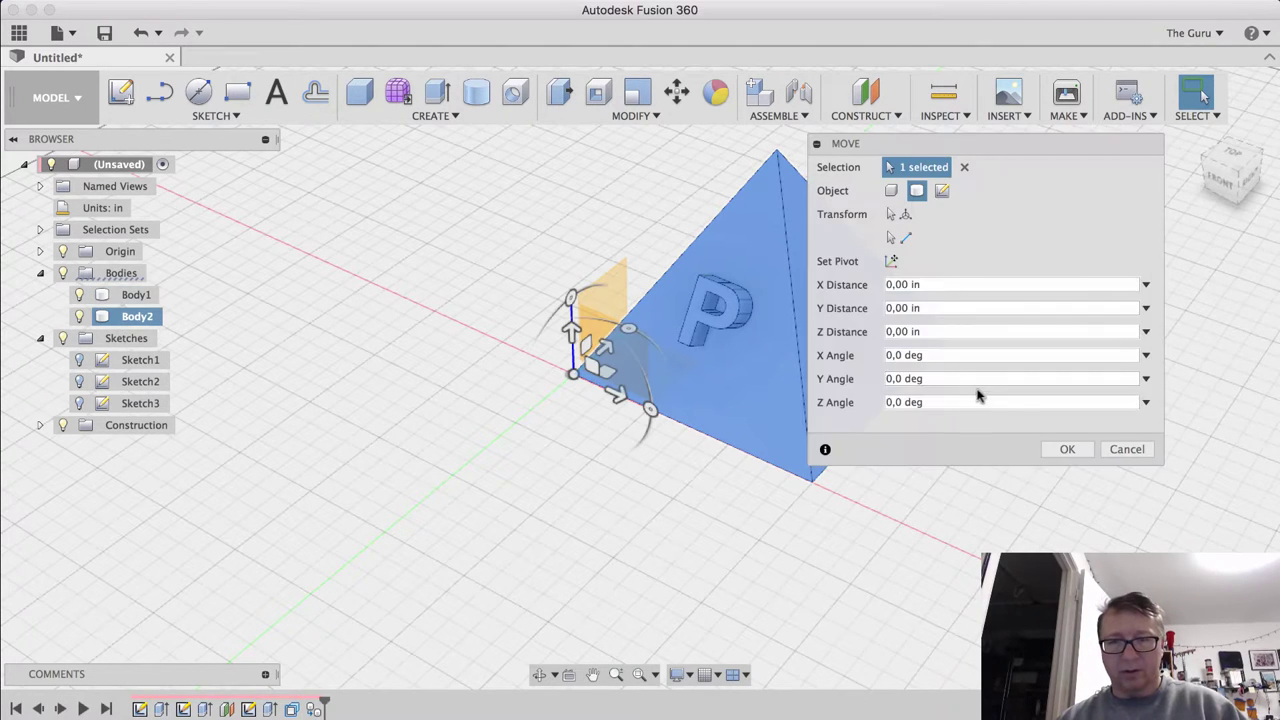
Move the duplicate pyramid diagonally from the original, by 1.60 and 0.50 in along Y and 1.20 and 0.90 in along X
left_click(1233, 160)
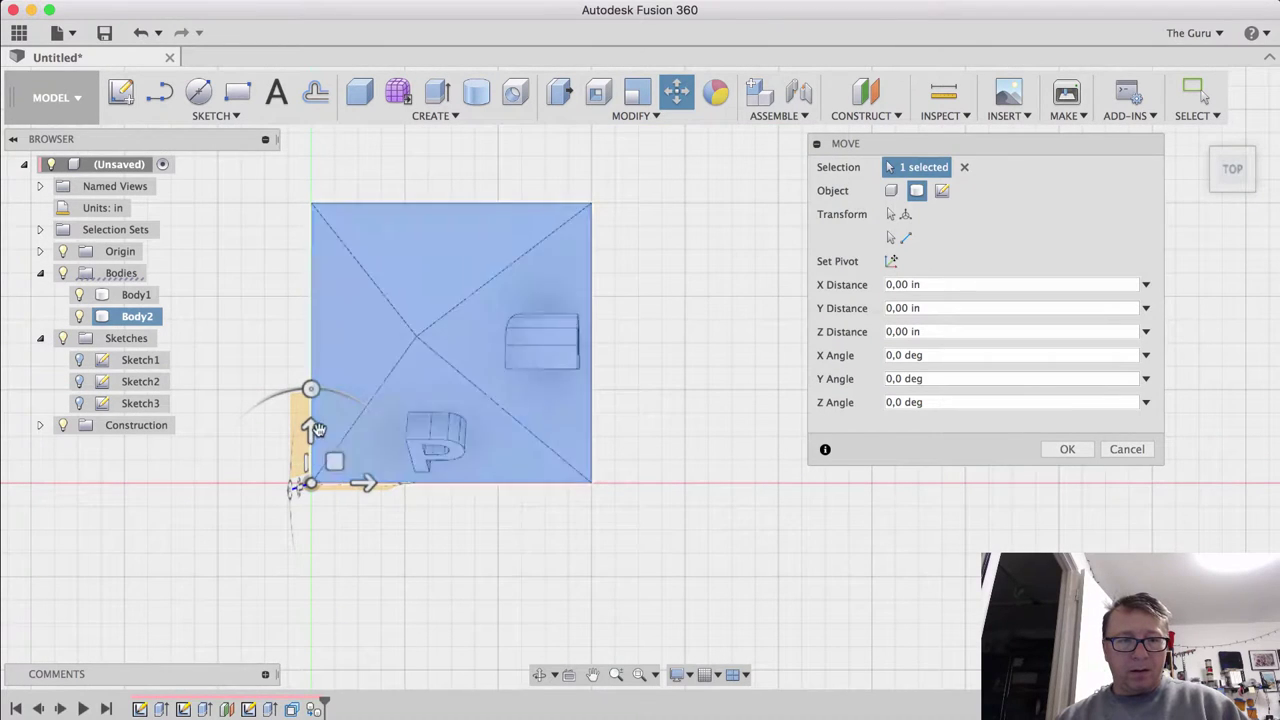
left_click_drag(310, 428, 323, 284)
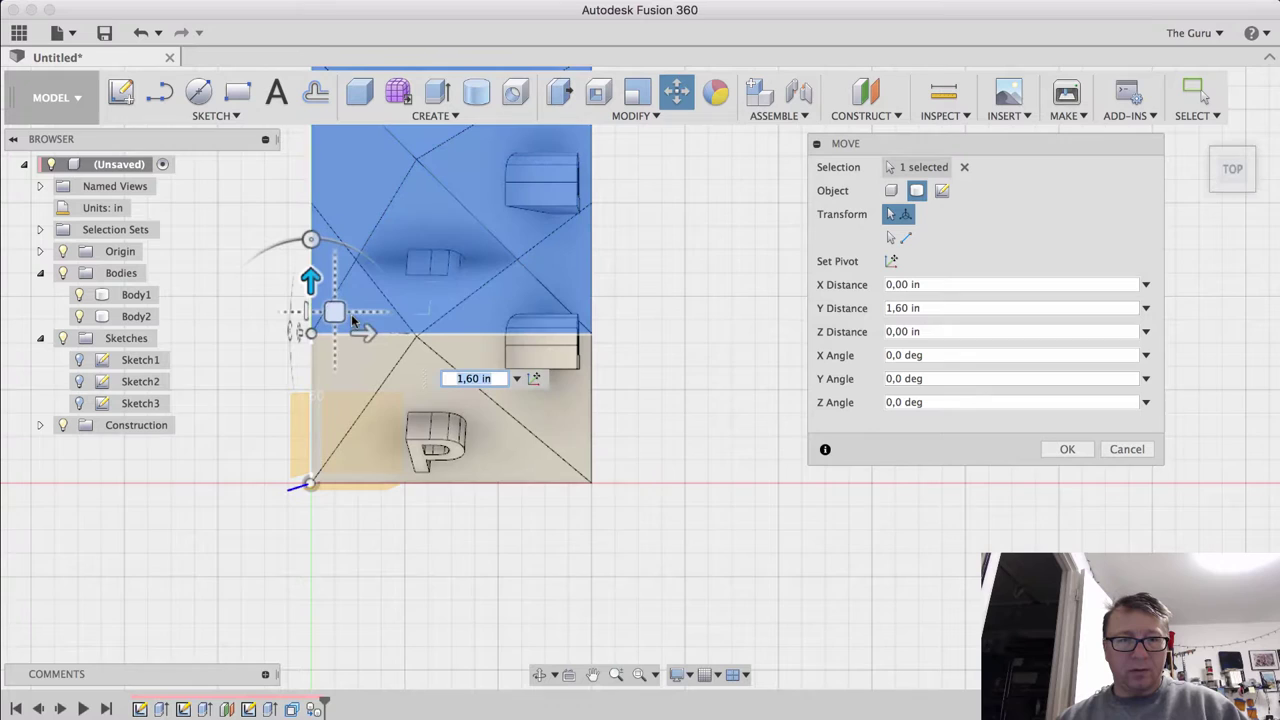
left_click_drag(363, 340, 521, 342)
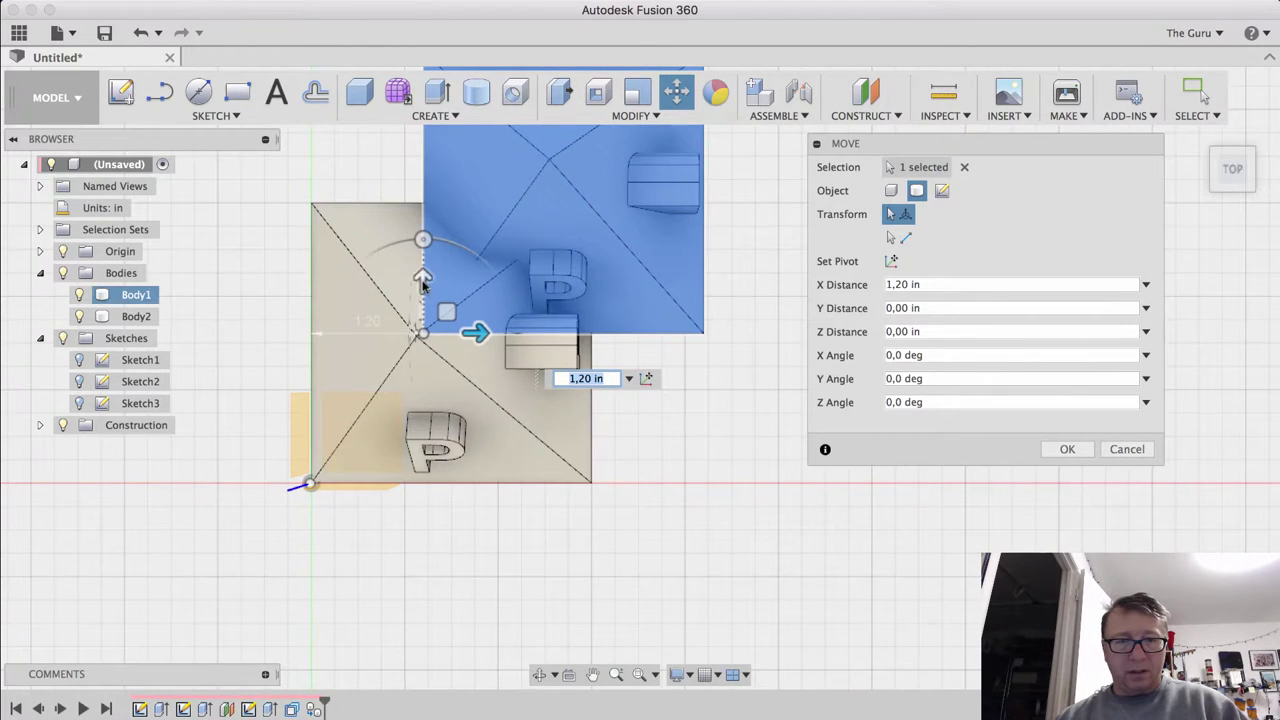
left_click_drag(423, 282, 423, 233)
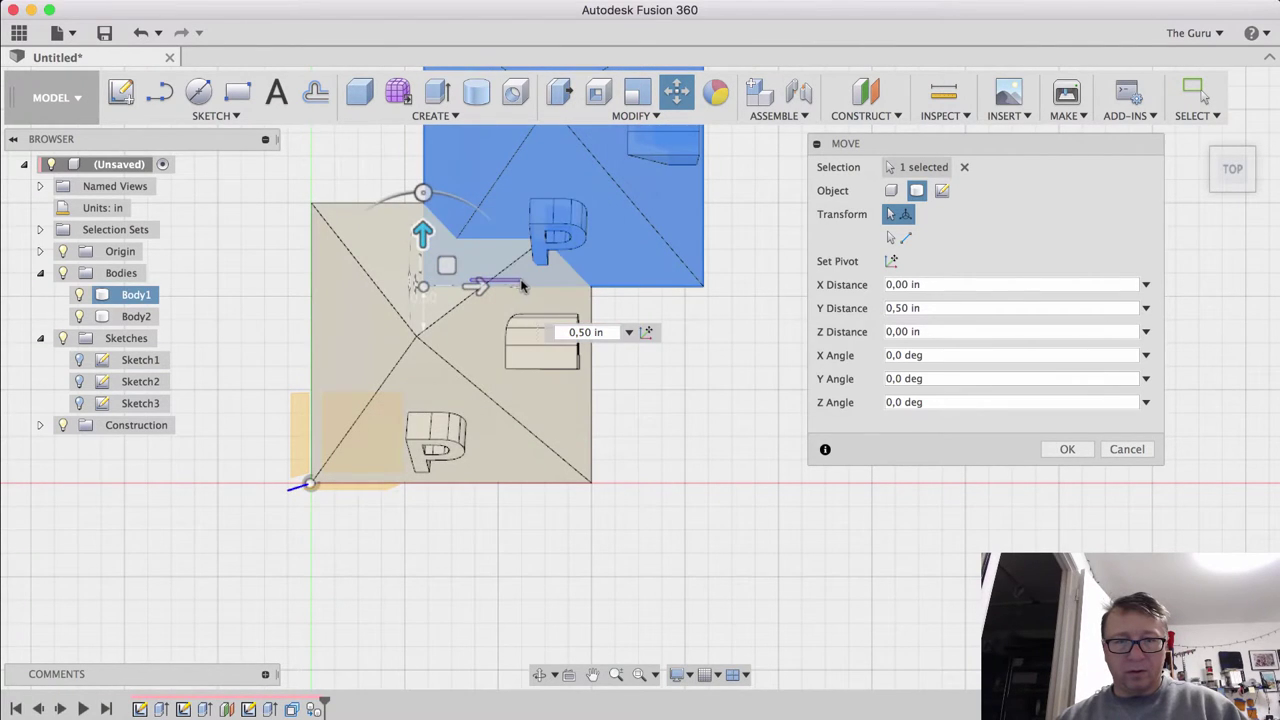
left_click_drag(490, 290, 563, 286)
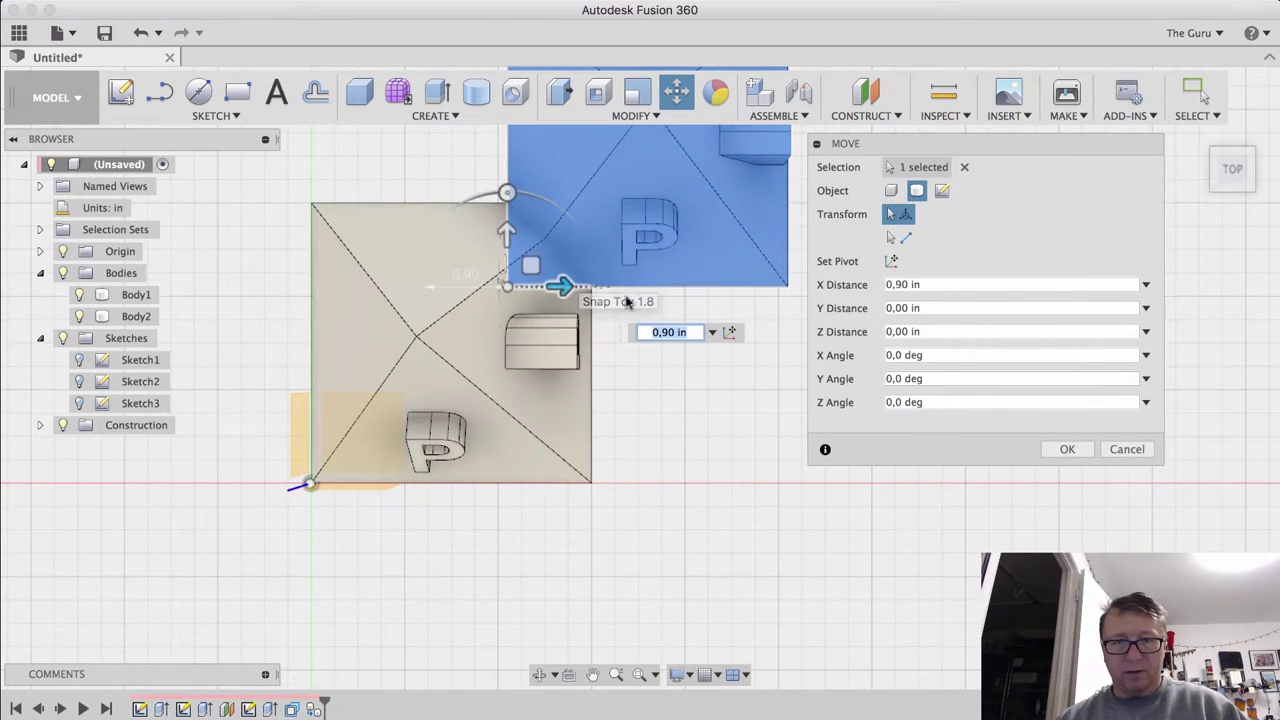
left_click(1067, 449)
Combine the two overlapping pyramids with Join, using the original as target and the copy as tool body
scroll(908, 460, "up", 3)
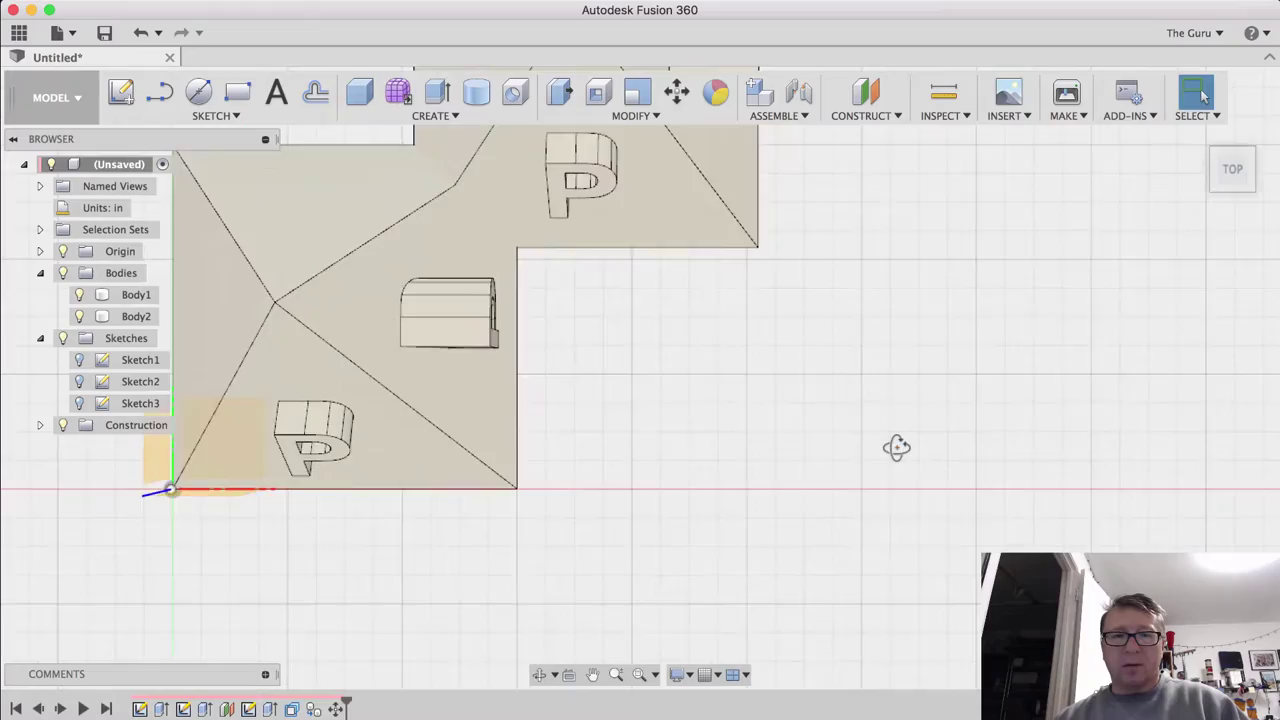
middle_click_drag(896, 447, 700, 330, "shift")
scroll(818, 520, "down", 3)
left_click(640, 116)
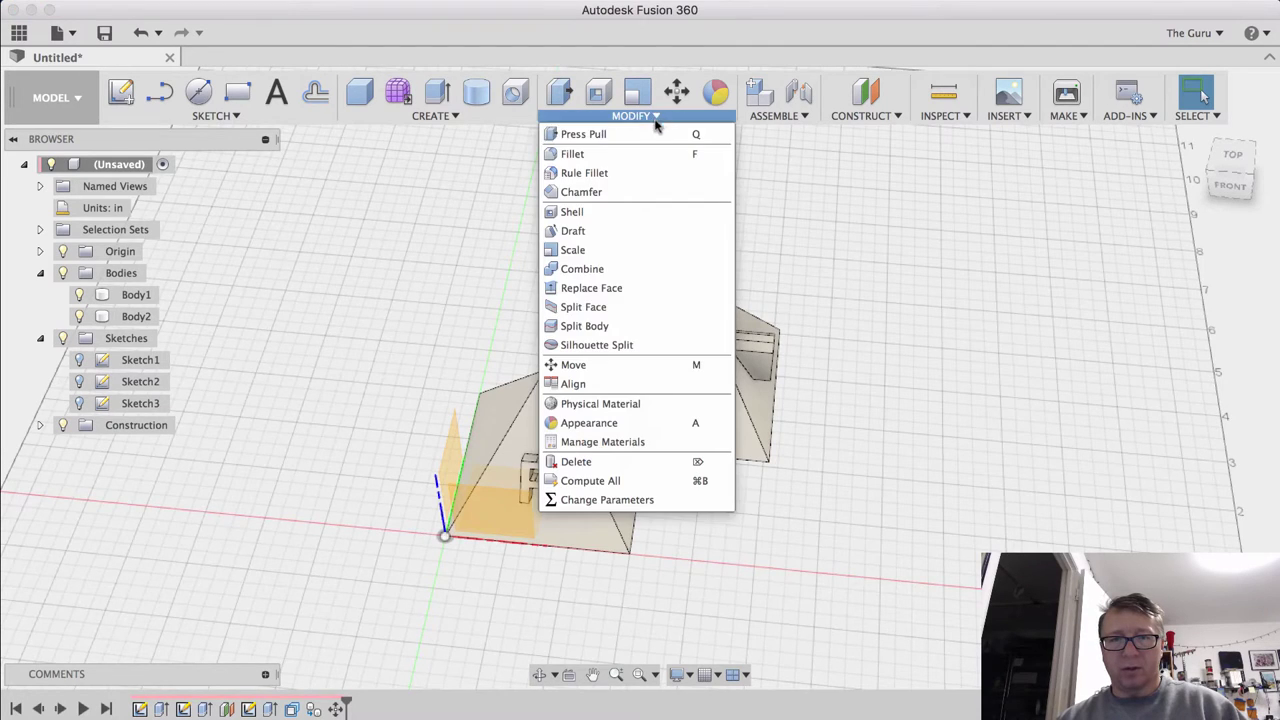
left_click(700, 271)
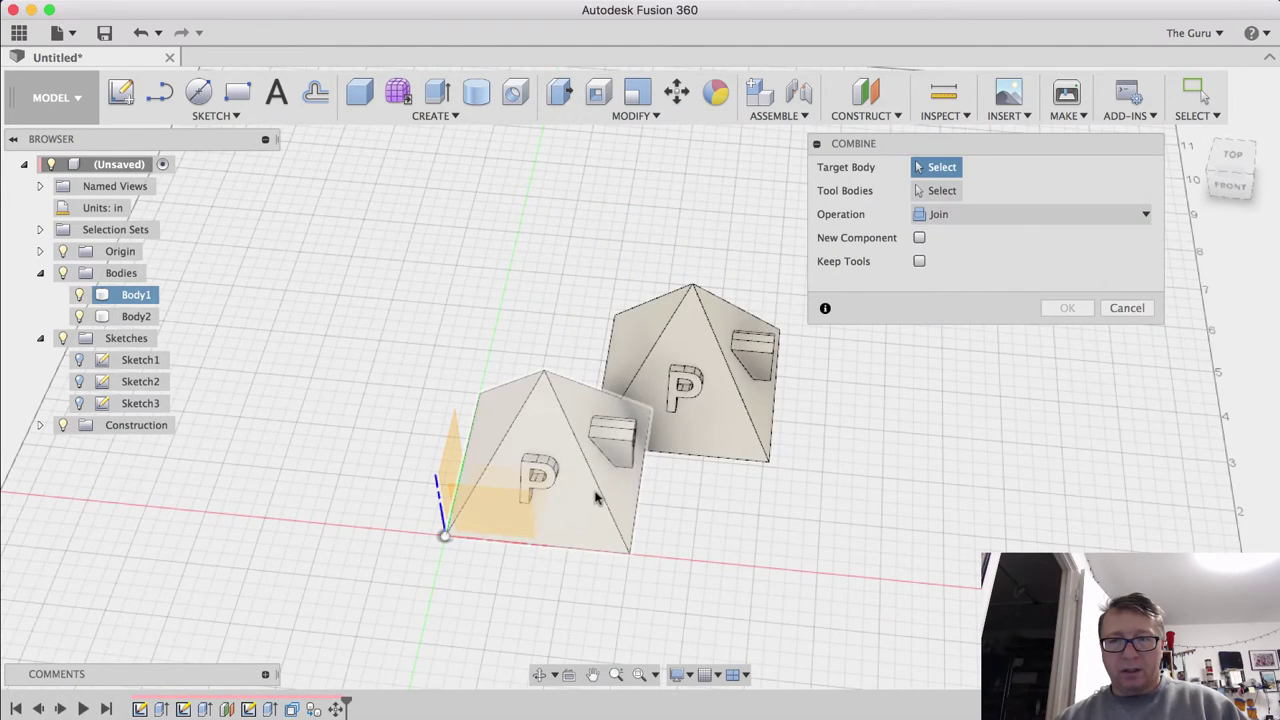
left_click(595, 497)
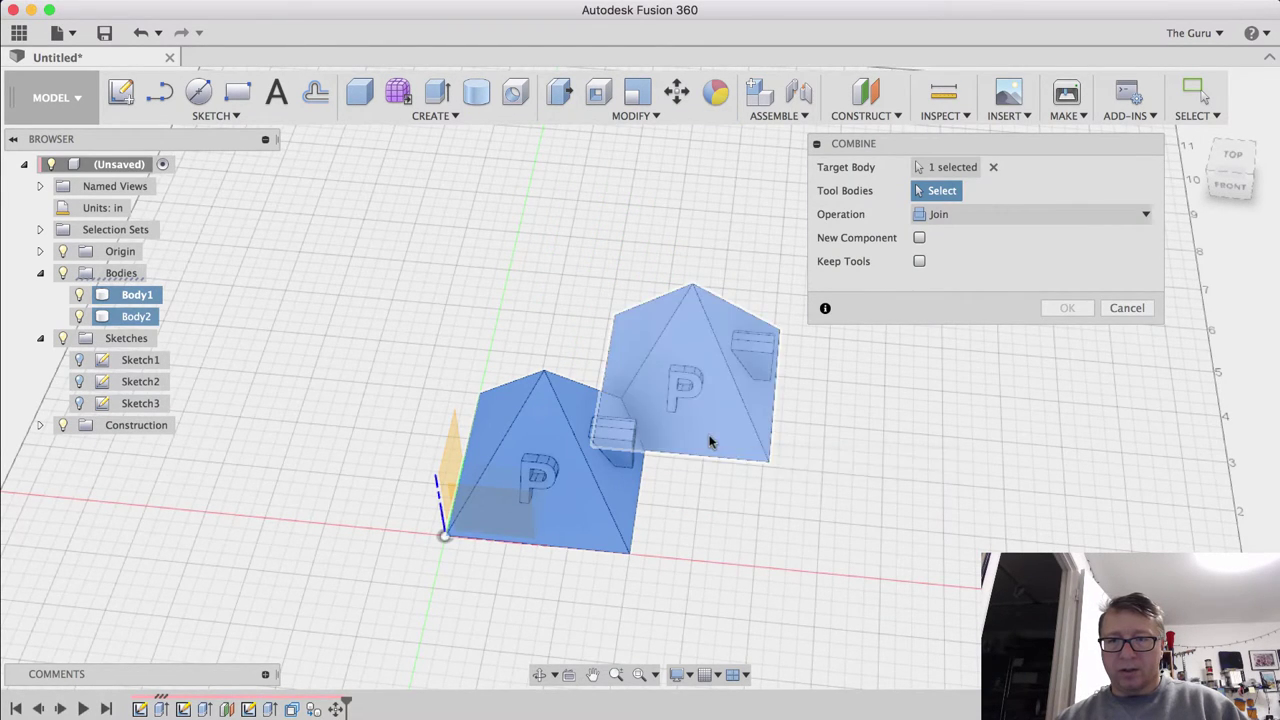
left_click(709, 441)
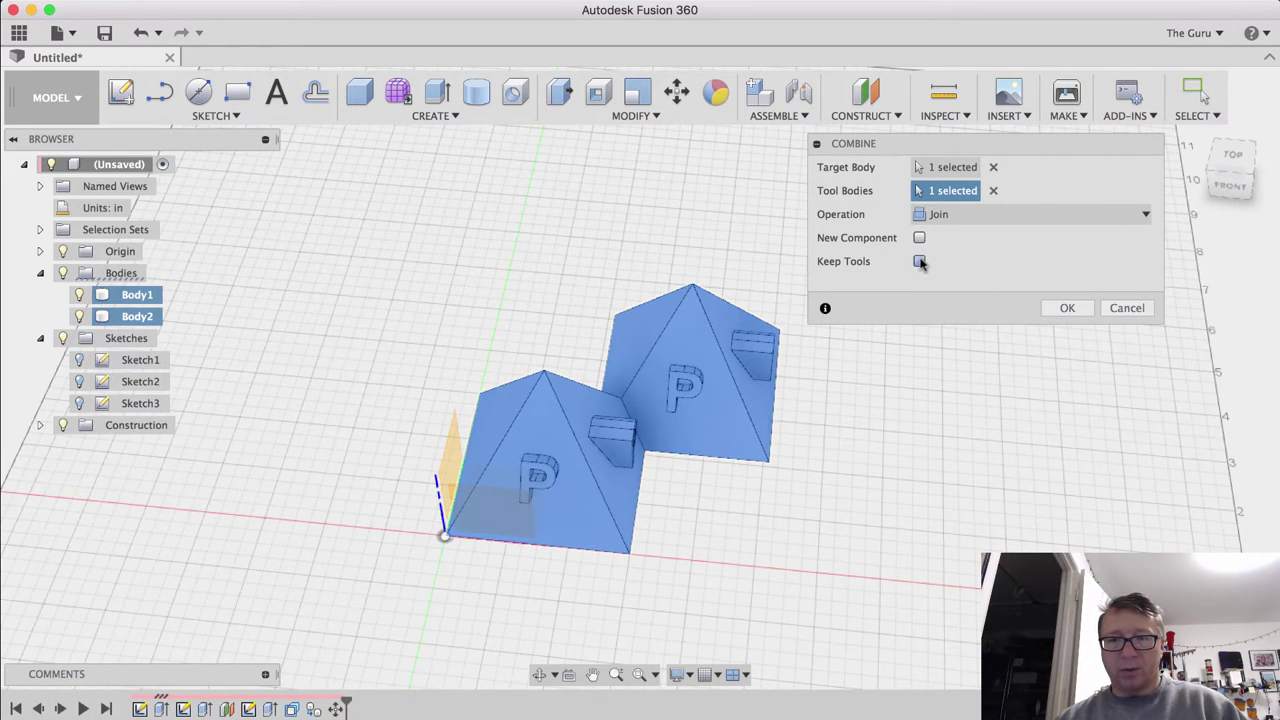
left_click(1064, 309)
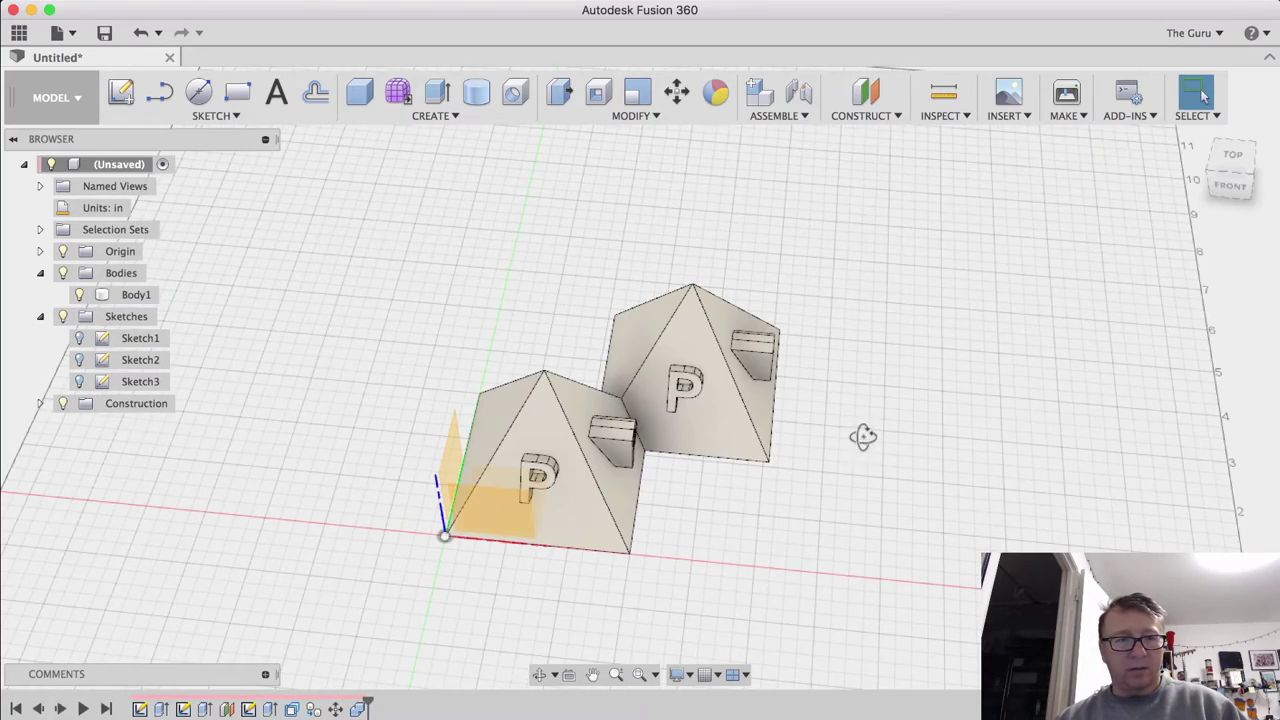
Select the combined body to check that it is one piece, and hide the origin geometry
middle_click_drag(863, 436, 702, 452, "shift")
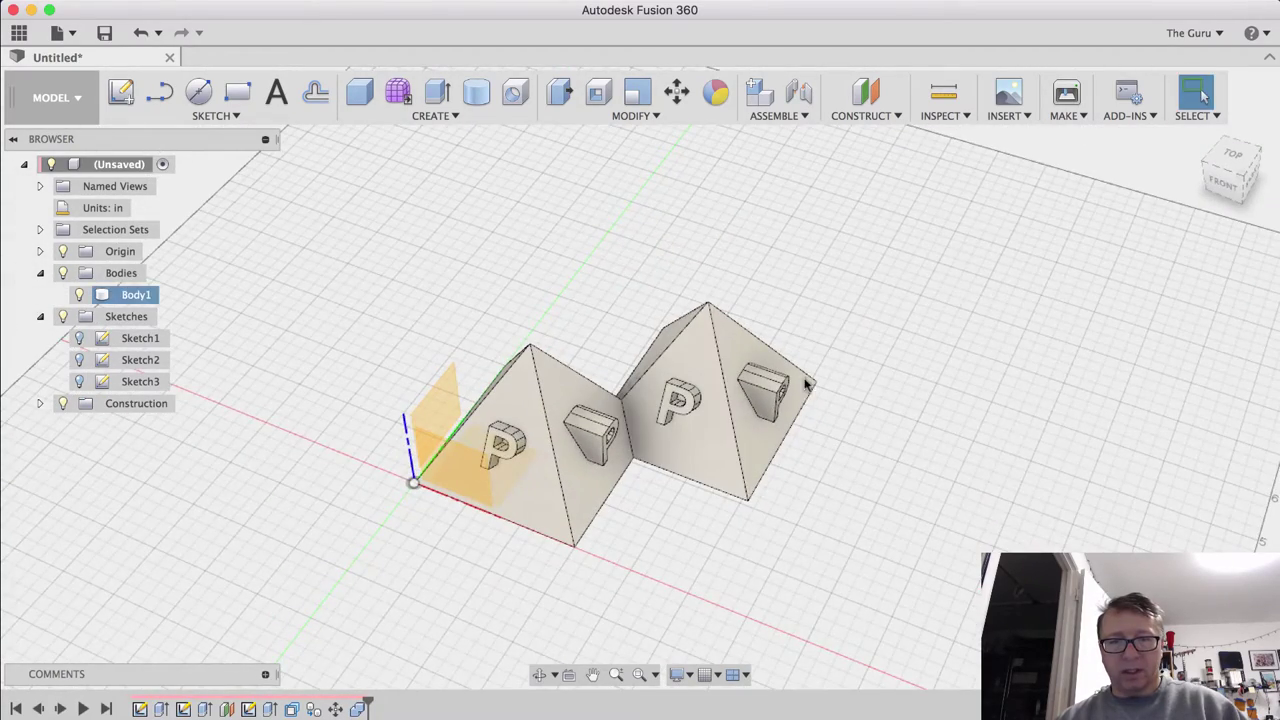
left_click(135, 294)
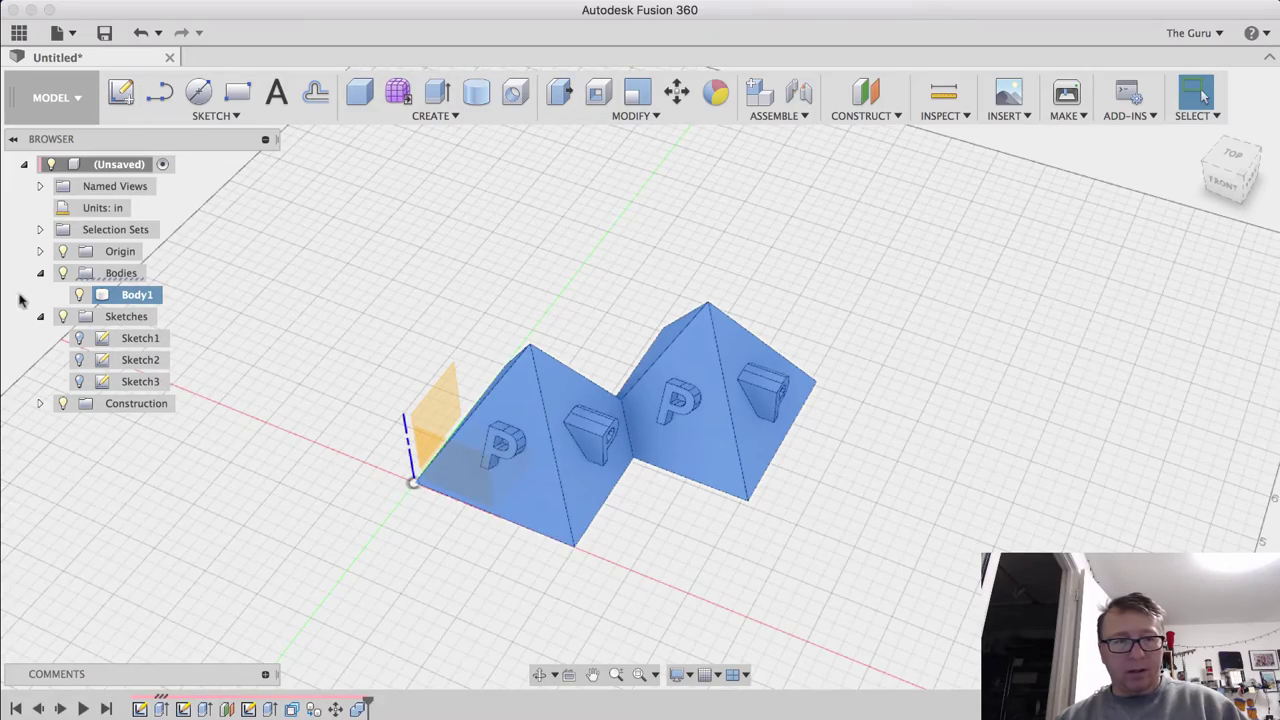
middle_click_drag(1085, 495, 660, 410, "shift")
left_click(62, 252)
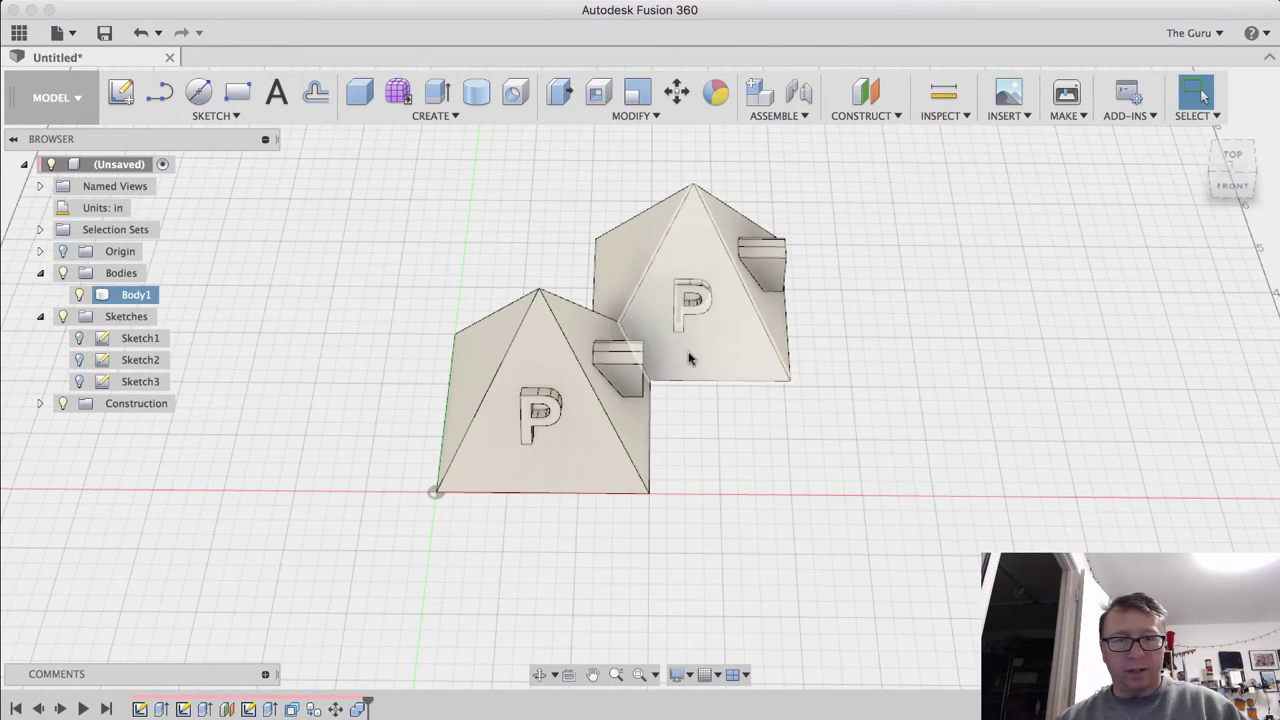